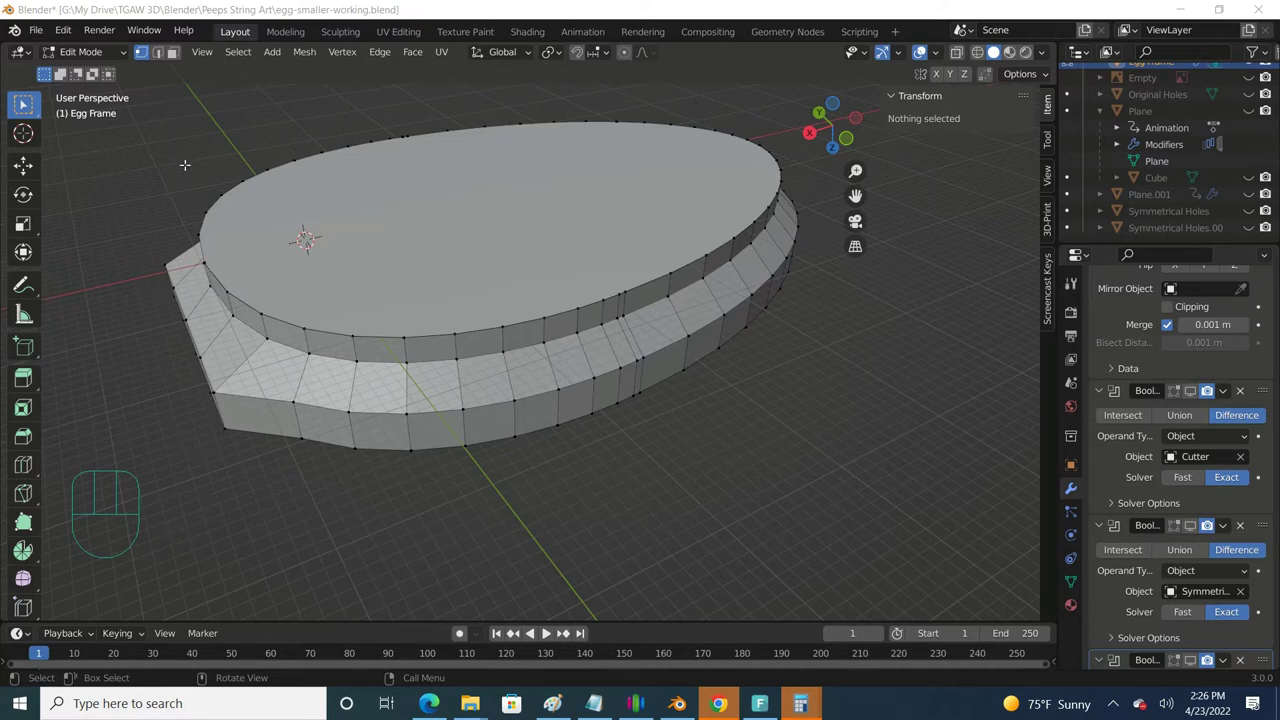
Try vertex, edge and face select modes on the egg frame's rim, ending with one upper rim face
{"action": "left_click", "coordinate": [262, 312]}
{"action": "left_click", "coordinate": [262, 311]}
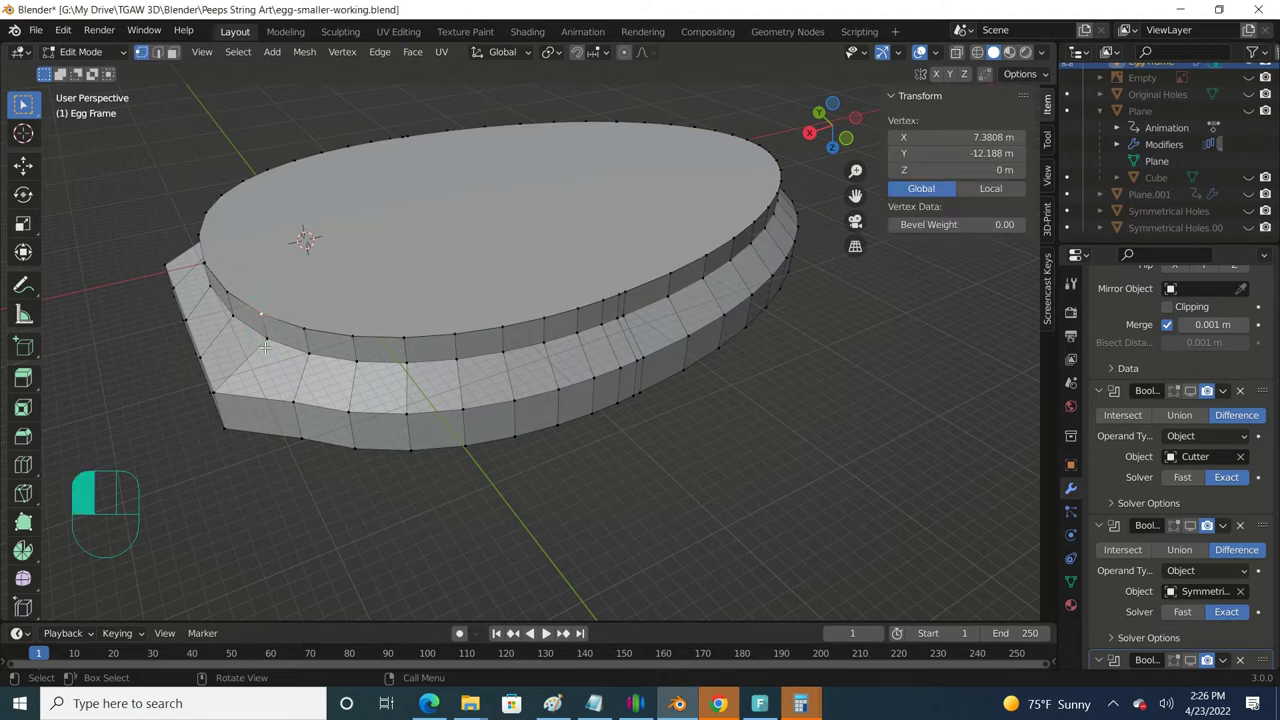
{"action": "left_click", "coordinate": [157, 52]}
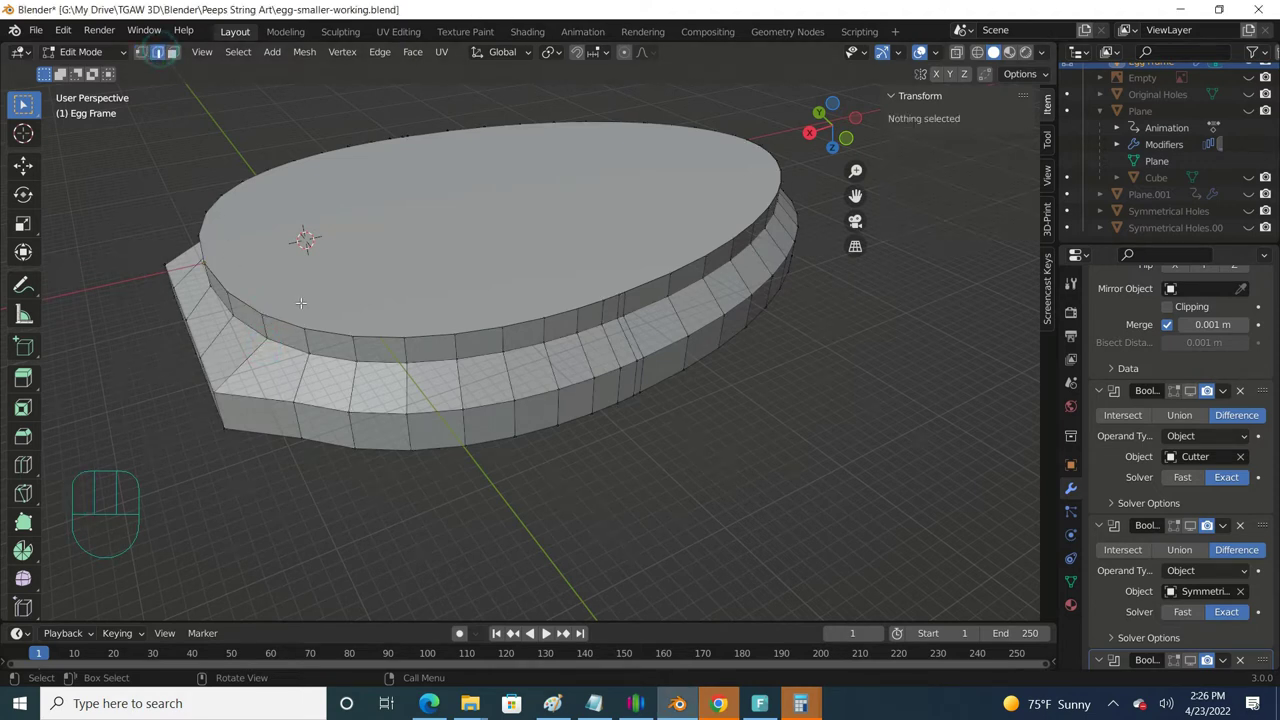
{"action": "left_click", "coordinate": [306, 345]}
{"action": "left_click", "coordinate": [357, 348]}
{"action": "left_click", "coordinate": [346, 400]}
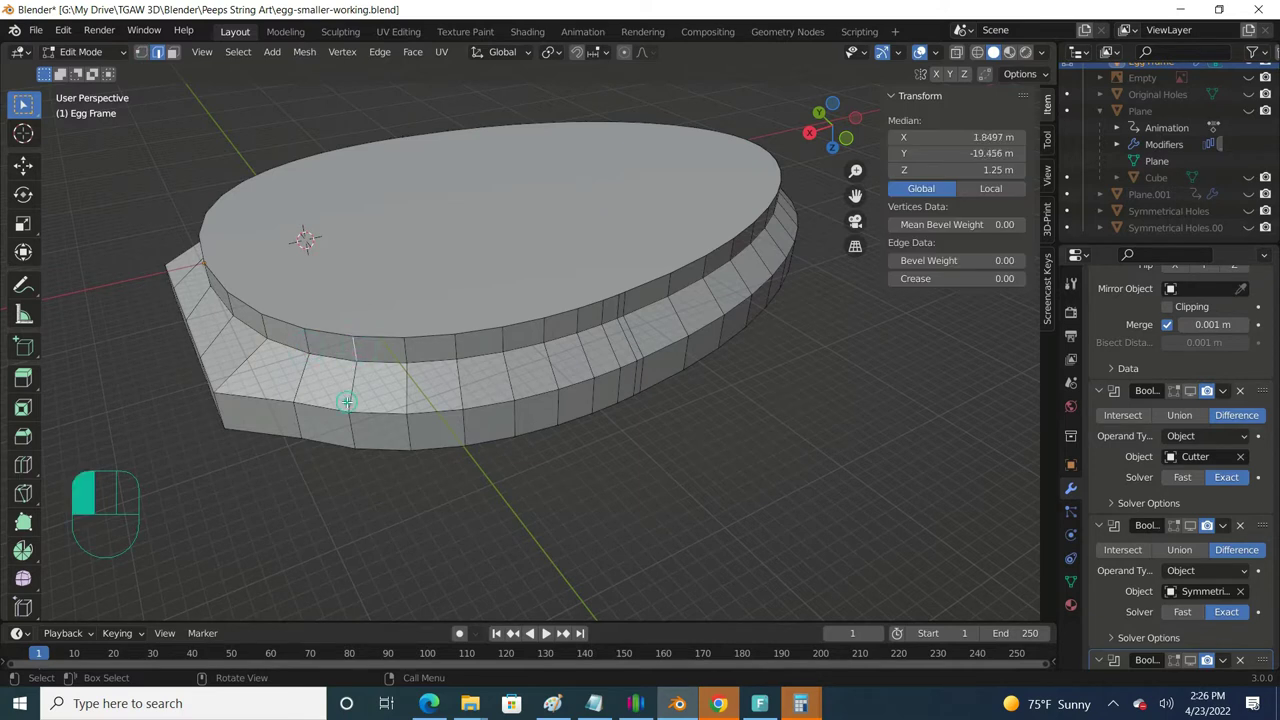
{"action": "left_click", "coordinate": [173, 52]}
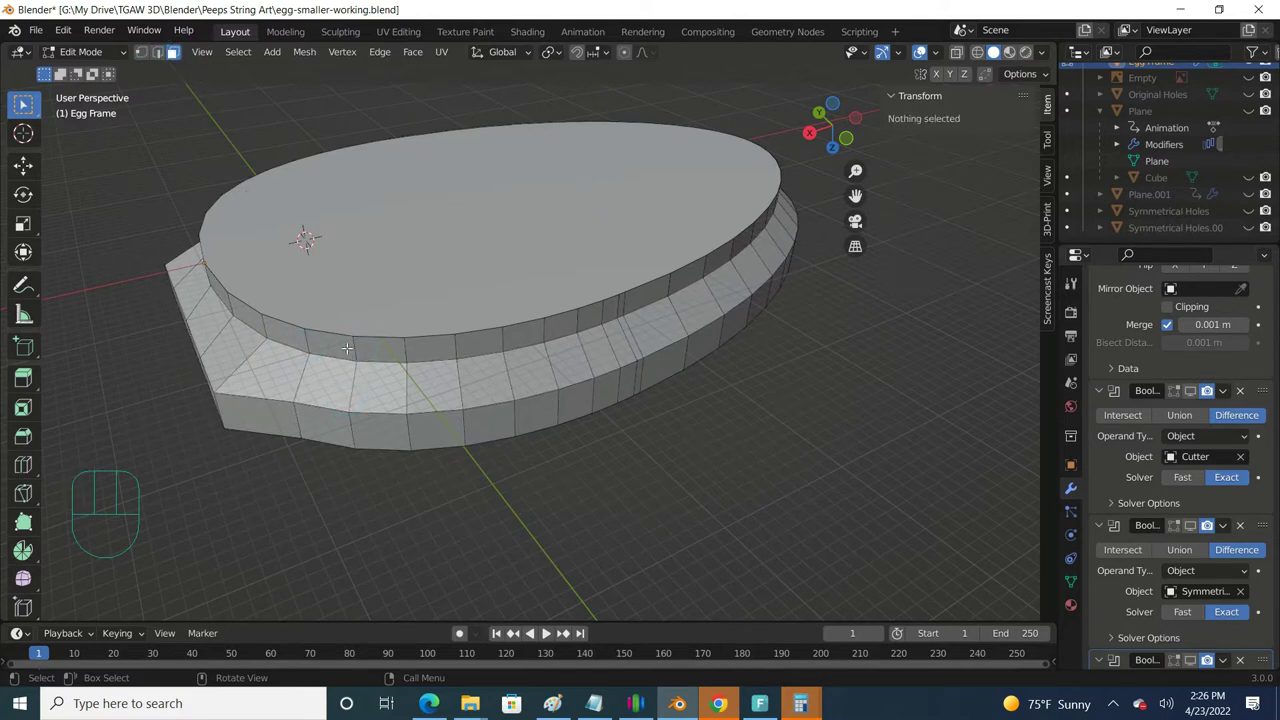
{"action": "left_click", "coordinate": [343, 347]}
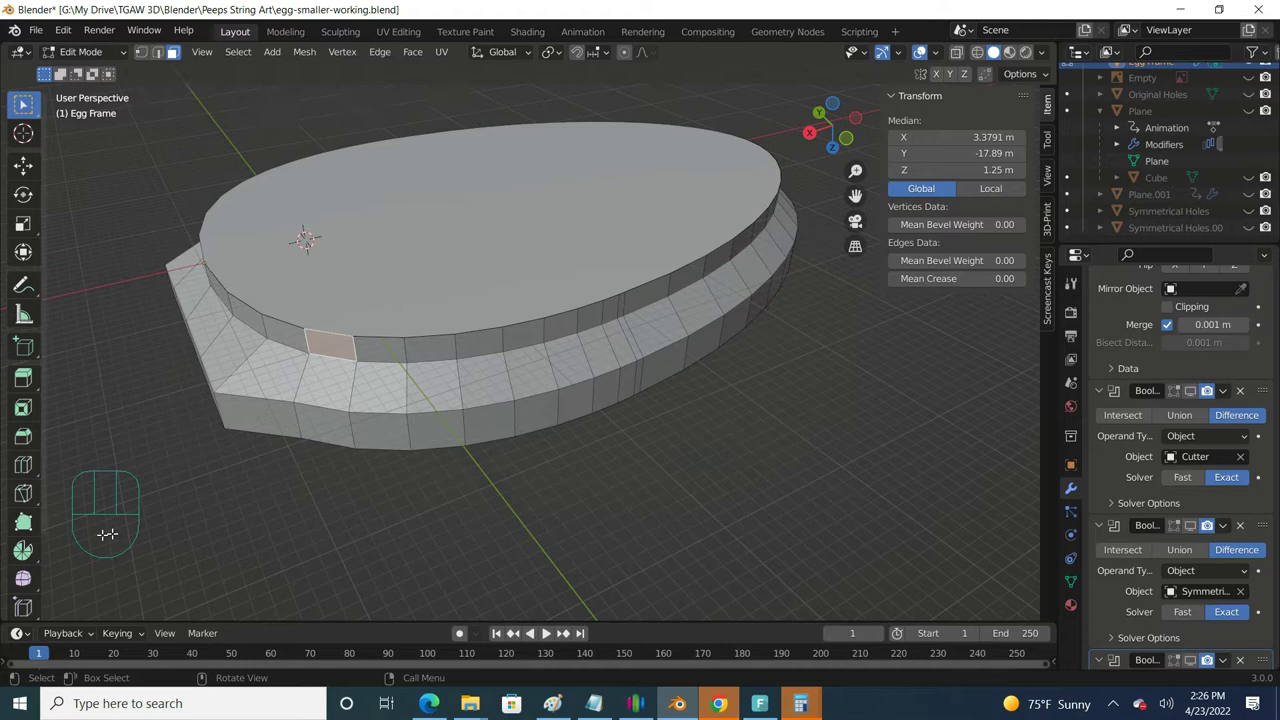
Select a shortest-path run of faces along the rim, extending it twice
{"action": "left_click", "coordinate": [281, 339]}
{"action": "left_click", "coordinate": [440, 346], "text": "ctrl"}
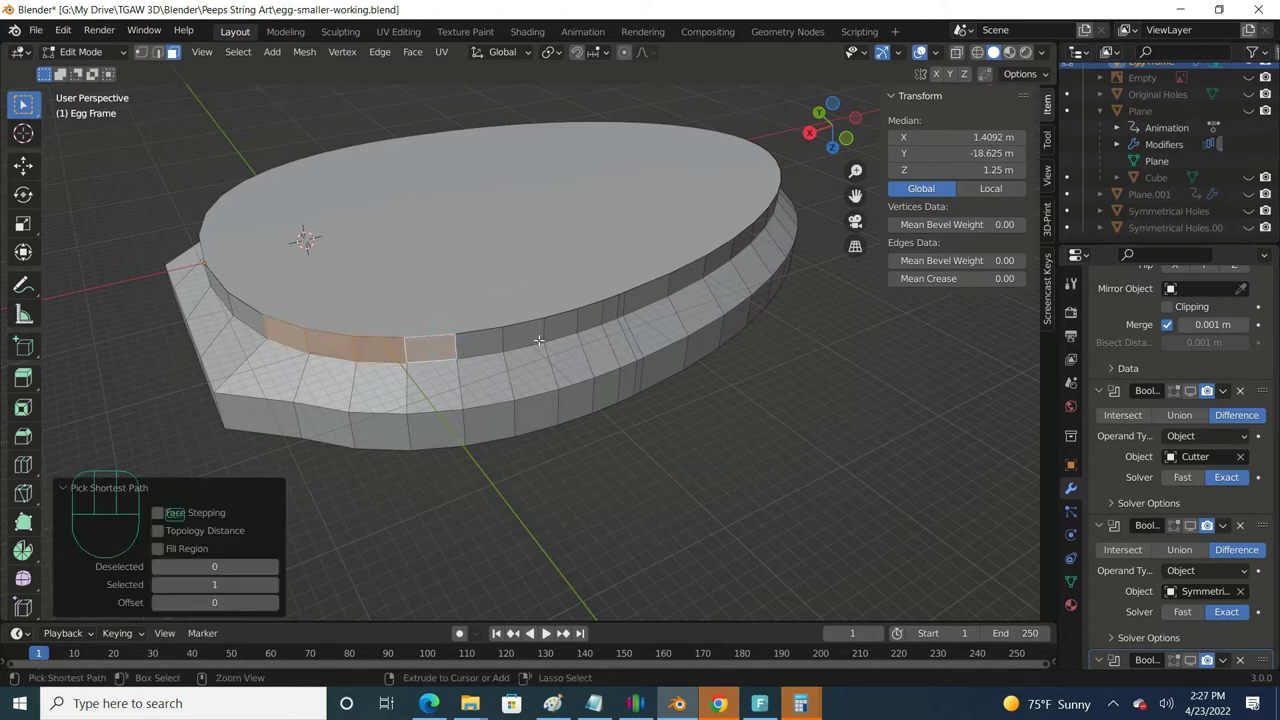
{"action": "left_click", "coordinate": [605, 310], "text": "ctrl"}
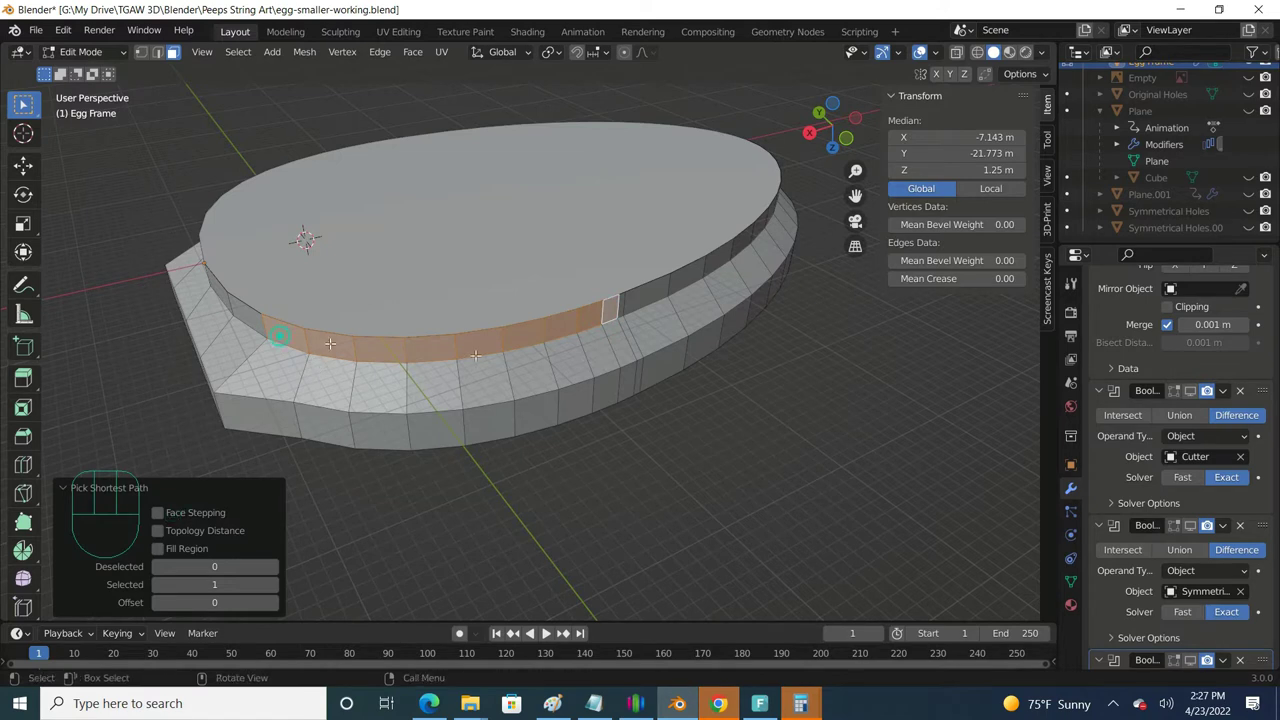
{"action": "left_click", "coordinate": [653, 345], "text": "ctrl"}
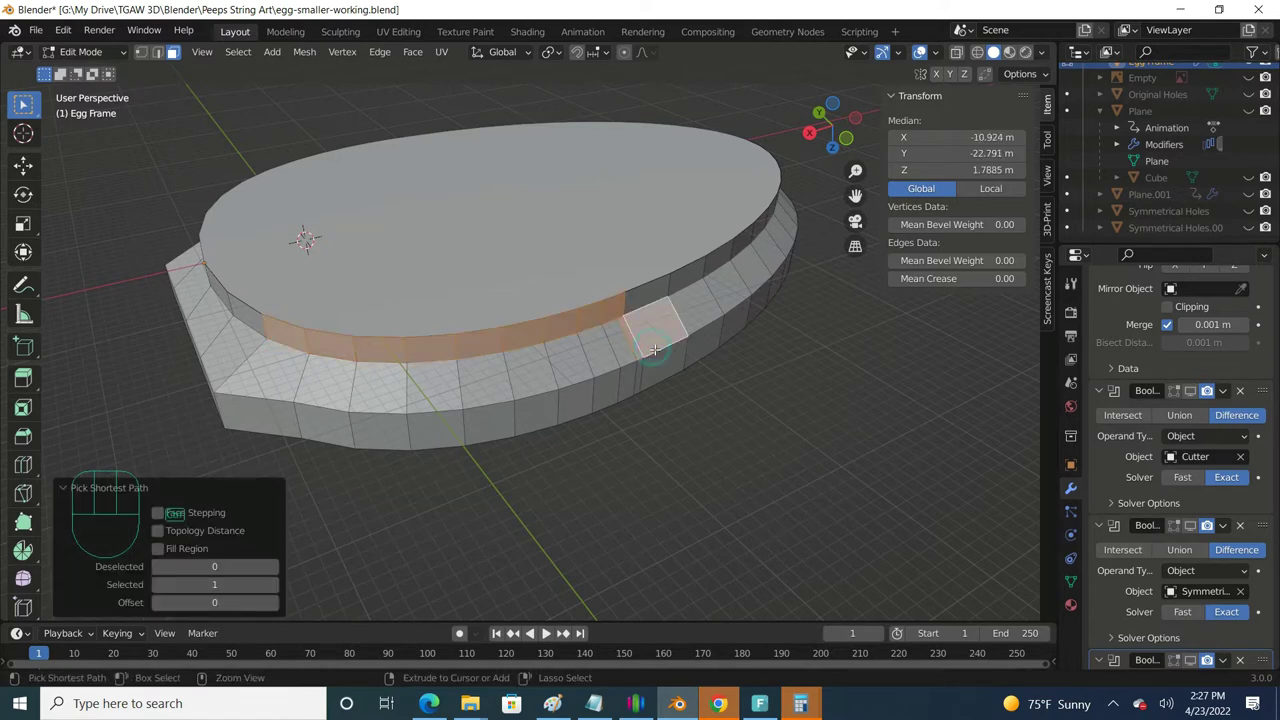
Select scattered individual faces on the upper and lower rim tiers
{"action": "left_click", "coordinate": [290, 334]}
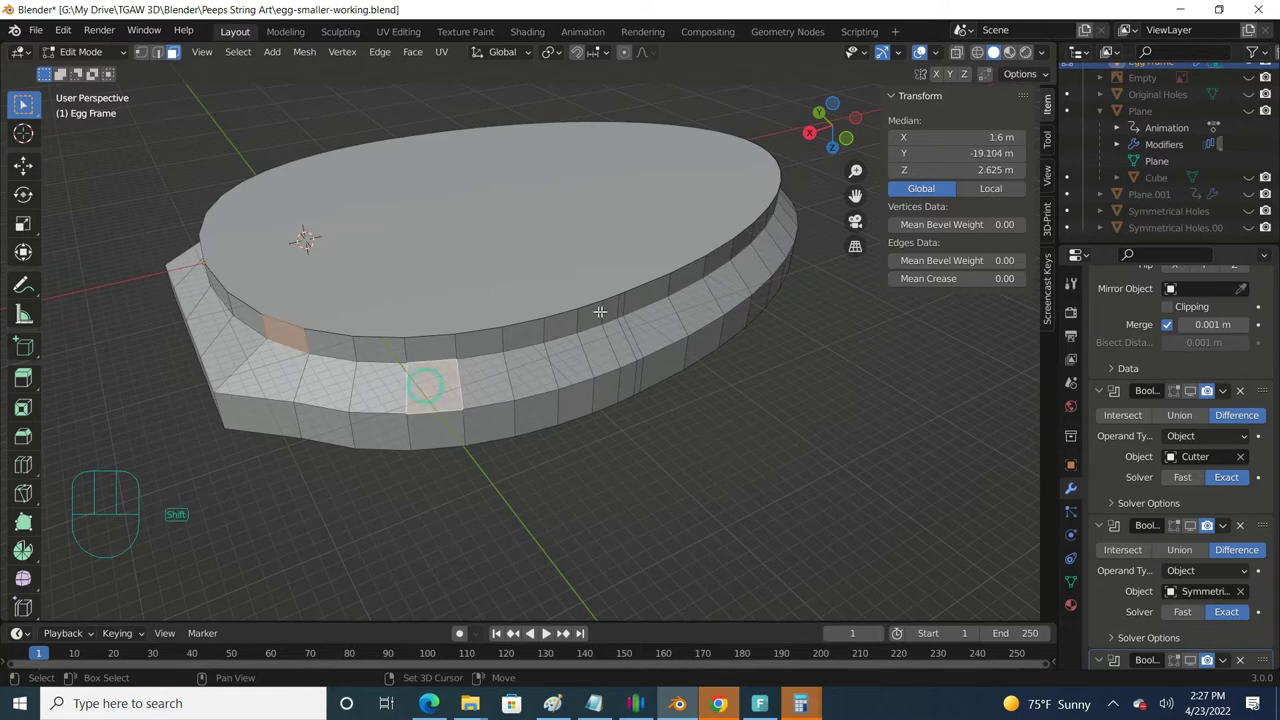
{"action": "left_click", "coordinate": [426, 380], "text": "shift"}
{"action": "left_click", "coordinate": [636, 297], "text": "shift"}
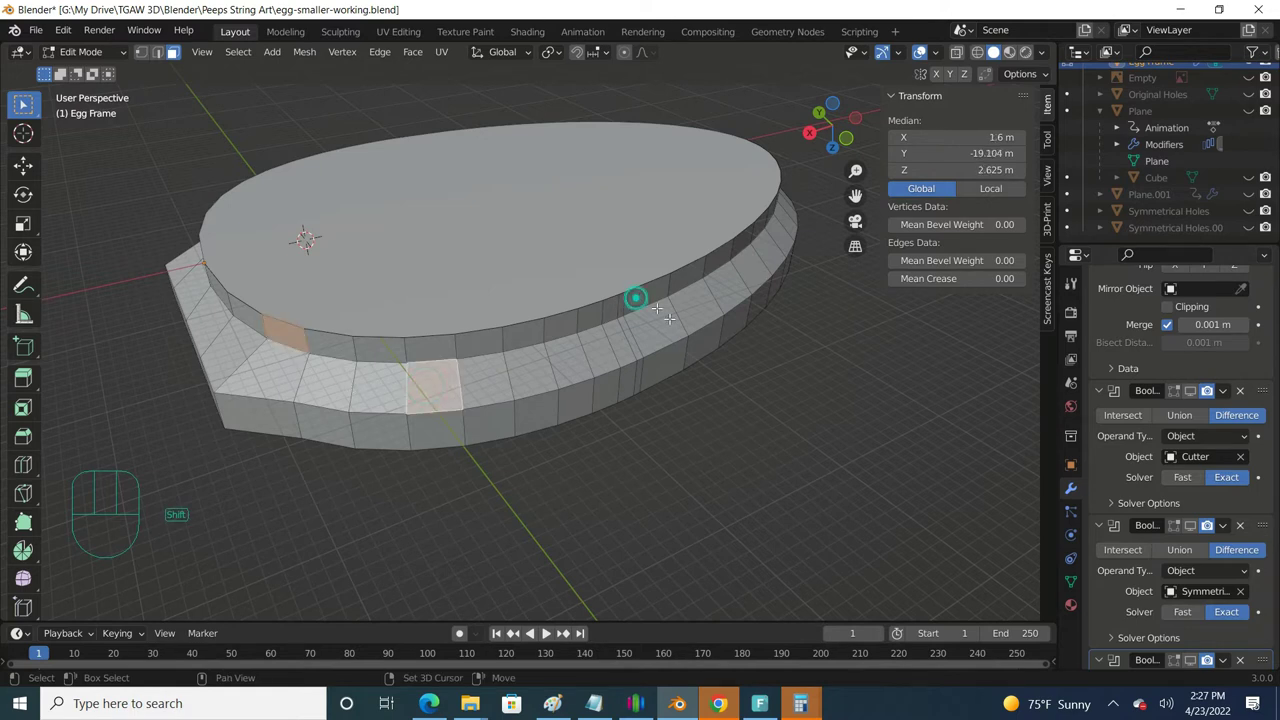
{"action": "left_click", "coordinate": [755, 276], "text": "shift"}
{"action": "left_click", "coordinate": [776, 206], "text": "shift"}
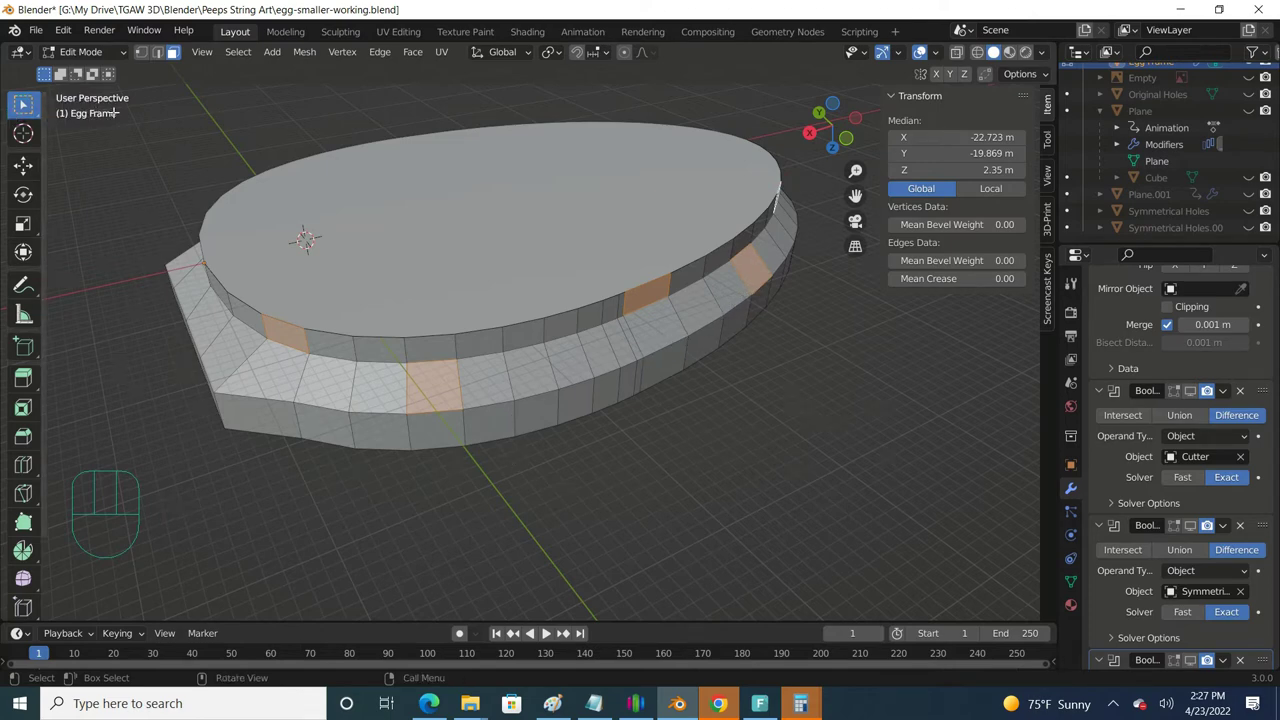
Box-select the whole mesh, deselect it, then toggle X-Ray and wireframe before returning to solid
{"action": "left_click_drag", "start_coordinate": [114, 112], "coordinate": [817, 463]}
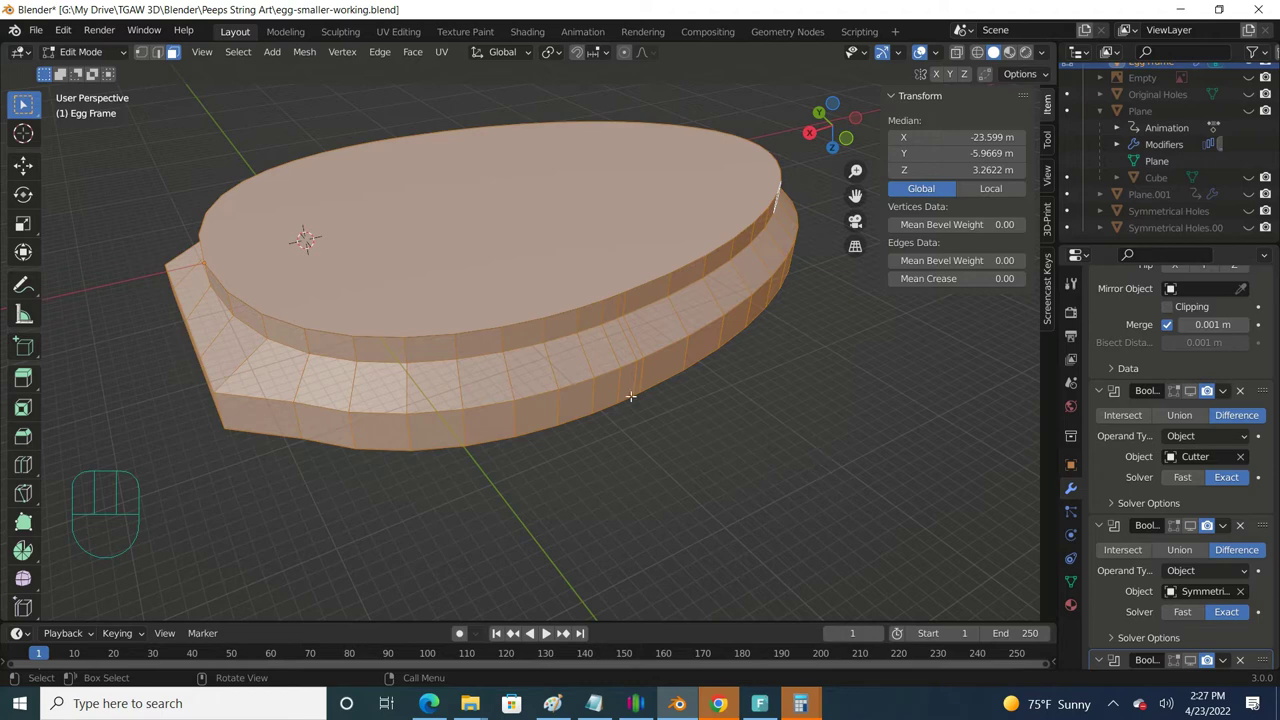
{"action": "left_click", "coordinate": [807, 418]}
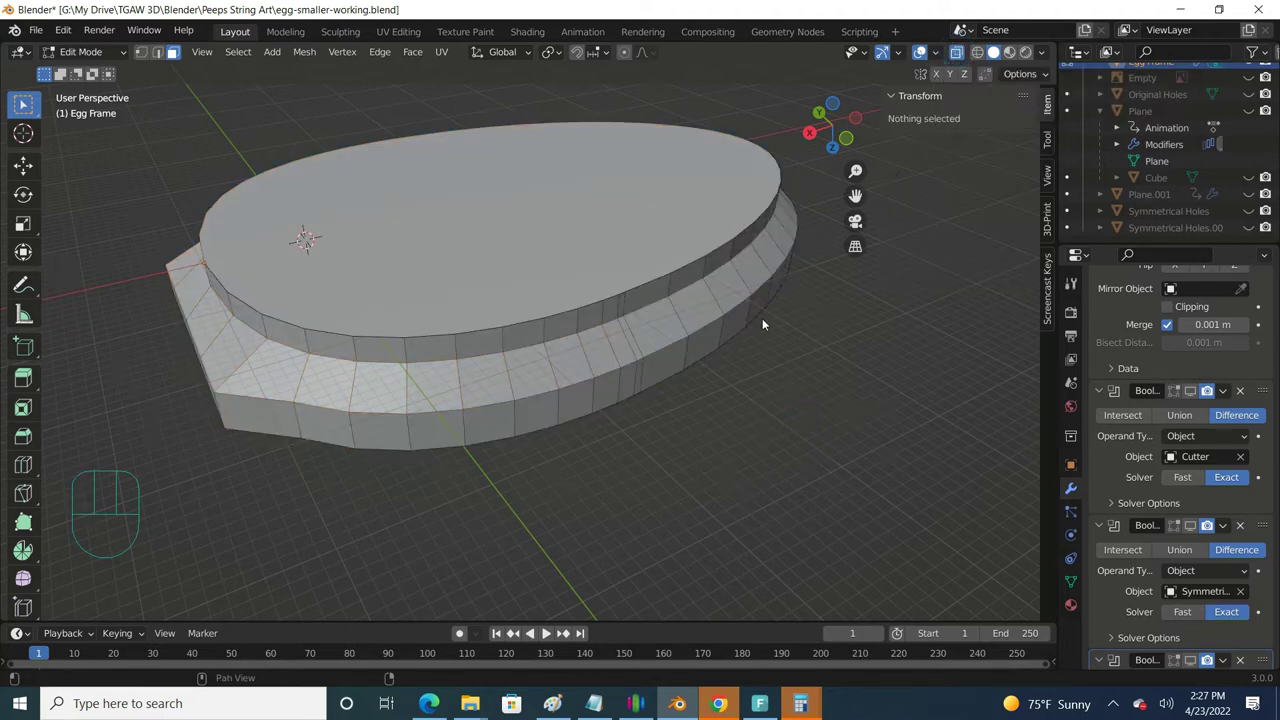
{"action": "key", "text": "alt+z"}
{"action": "scroll", "coordinate": [629, 336], "scroll_direction": "up", "scroll_amount": 2}
{"action": "middle_click_drag", "start_coordinate": [629, 336], "coordinate": [655, 360]}
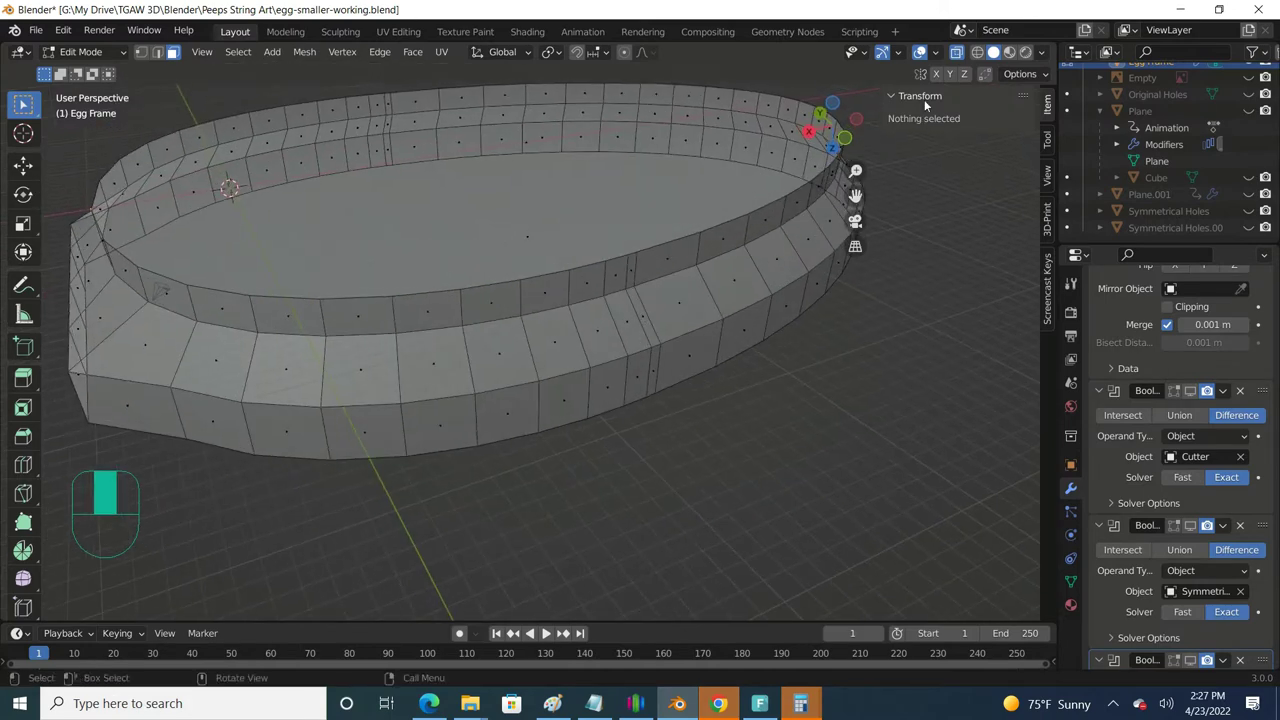
{"action": "left_click", "coordinate": [978, 52]}
{"action": "mouse_move", "coordinate": [814, 263]}
{"action": "middle_mouse_down"}
{"action": "mouse_move", "coordinate": [857, 254]}
{"action": "mouse_move", "coordinate": [840, 262]}
{"action": "middle_mouse_up"}
{"action": "key", "text": "2"}
In edge mode, Alt+click the inner rim loop, then the lower tier's outer rim loop
{"action": "key", "text": "shift+z"}
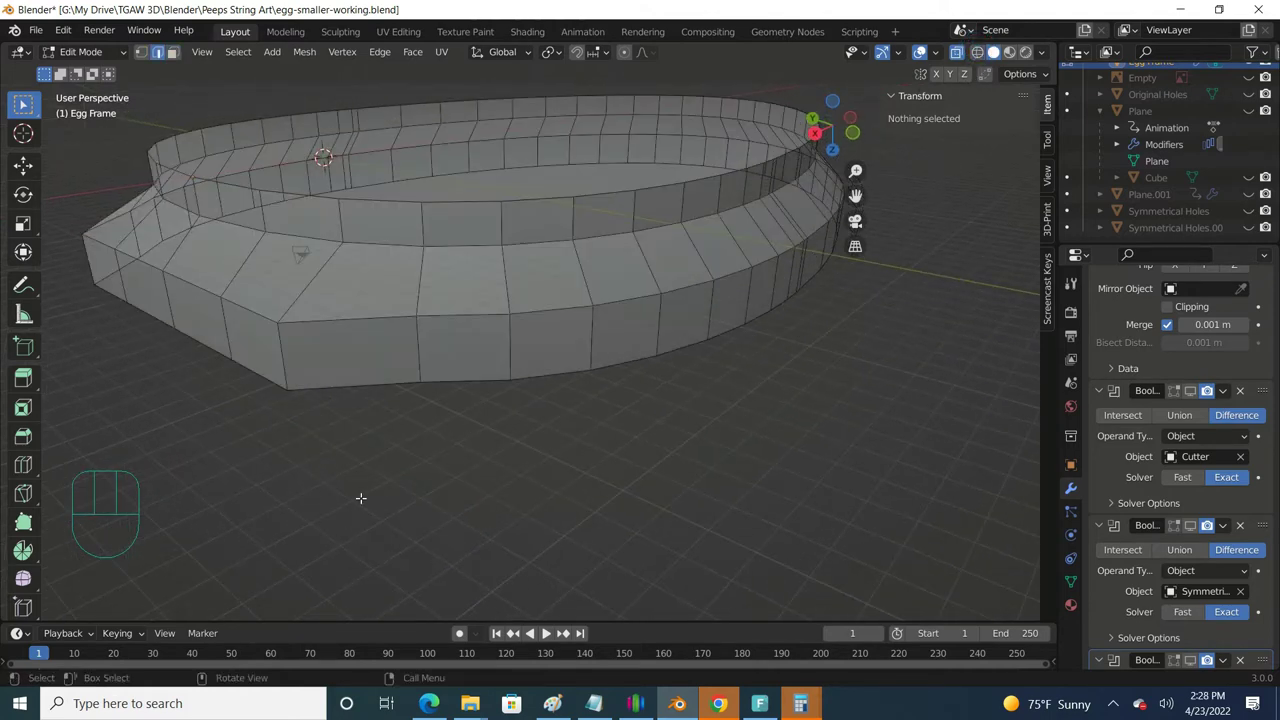
{"action": "left_click", "coordinate": [458, 251], "text": "alt"}
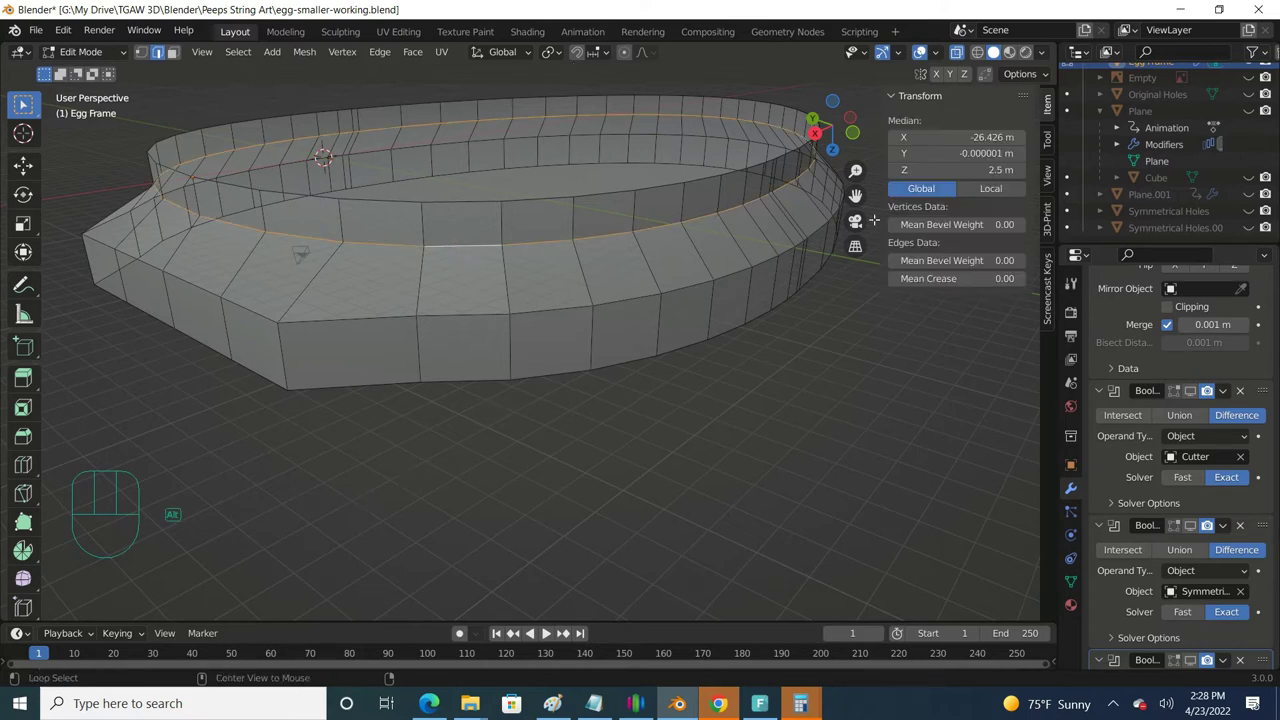
{"action": "left_click", "coordinate": [543, 312], "text": "alt"}
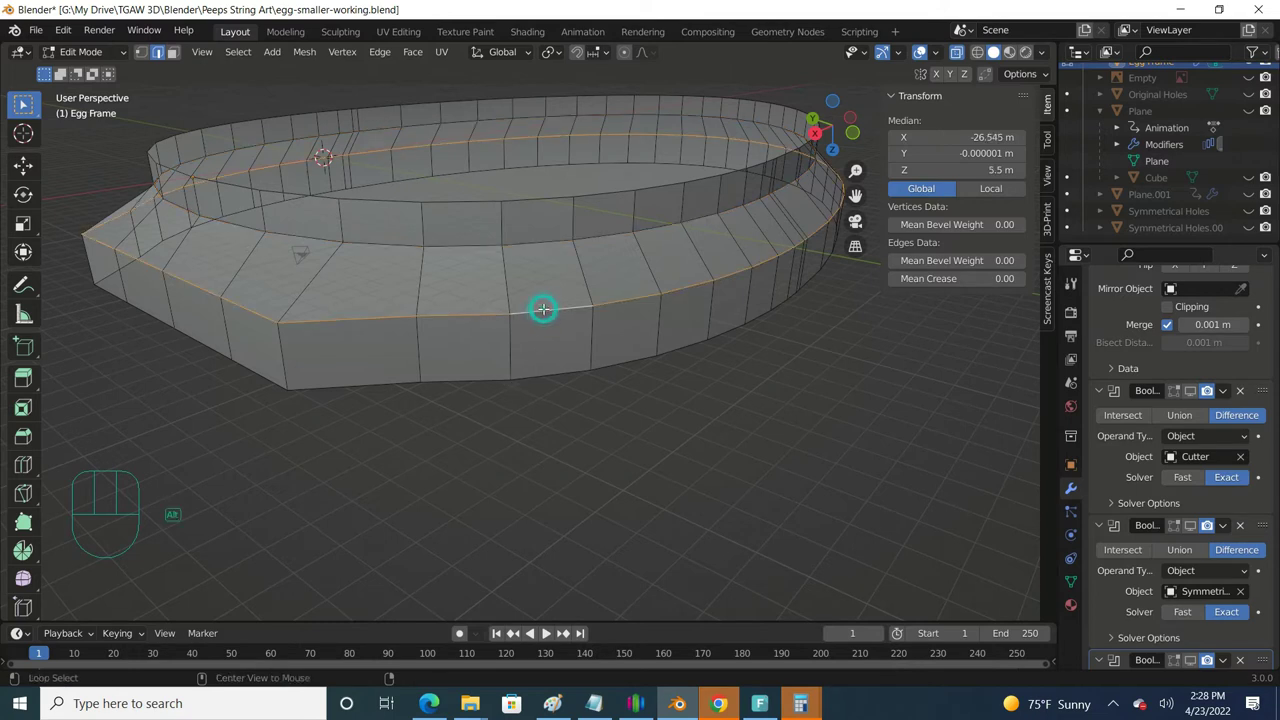
Click empty space in the viewport to deselect the lower rim edge loop
{"action": "left_click", "coordinate": [513, 491]}
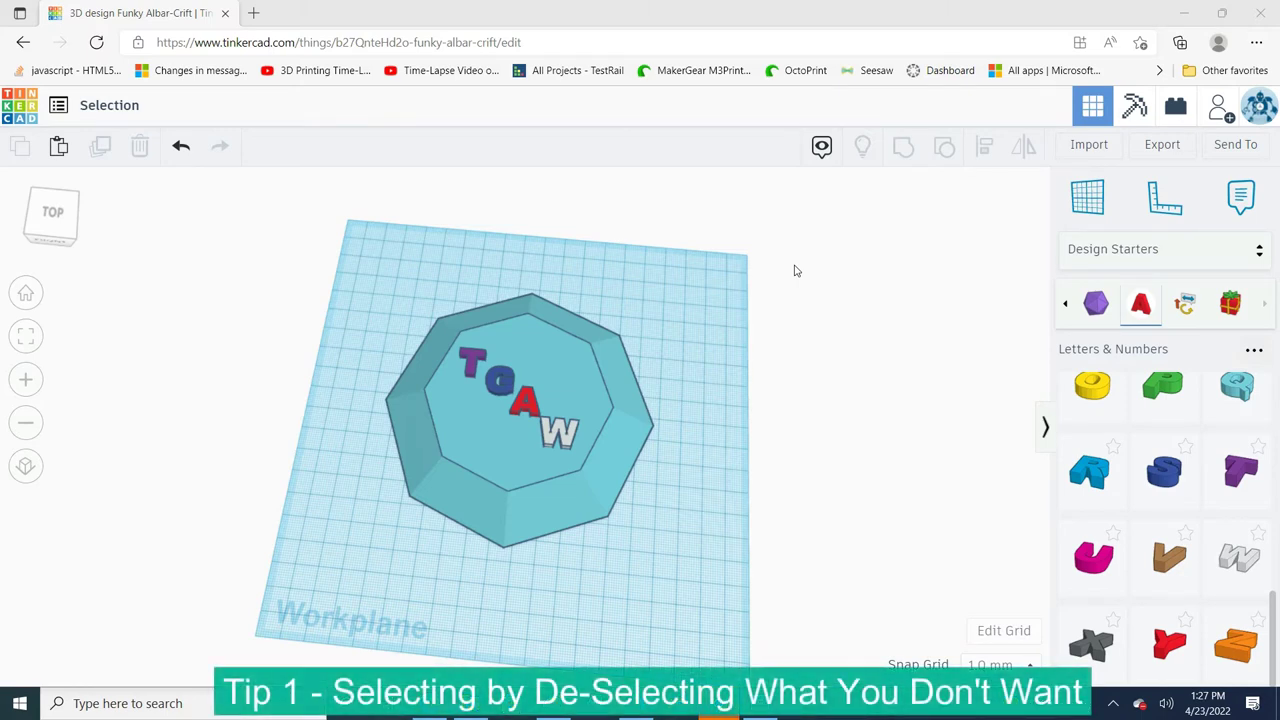
Drag the red letter A down into the Diamond, then undo an accidental Diamond shift
{"action": "left_click", "coordinate": [519, 410]}
{"action": "right_click_drag", "start_coordinate": [609, 531], "coordinate": [567, 397]}
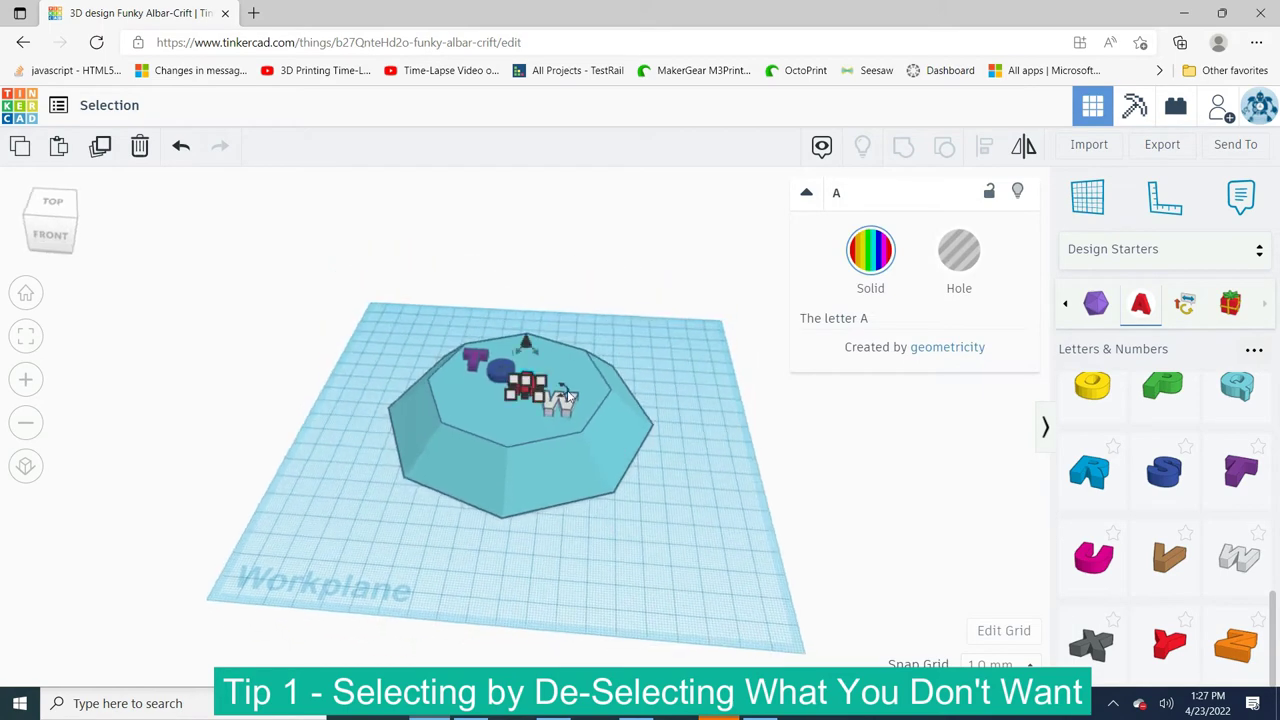
{"action": "left_click_drag", "start_coordinate": [527, 388], "coordinate": [542, 402]}
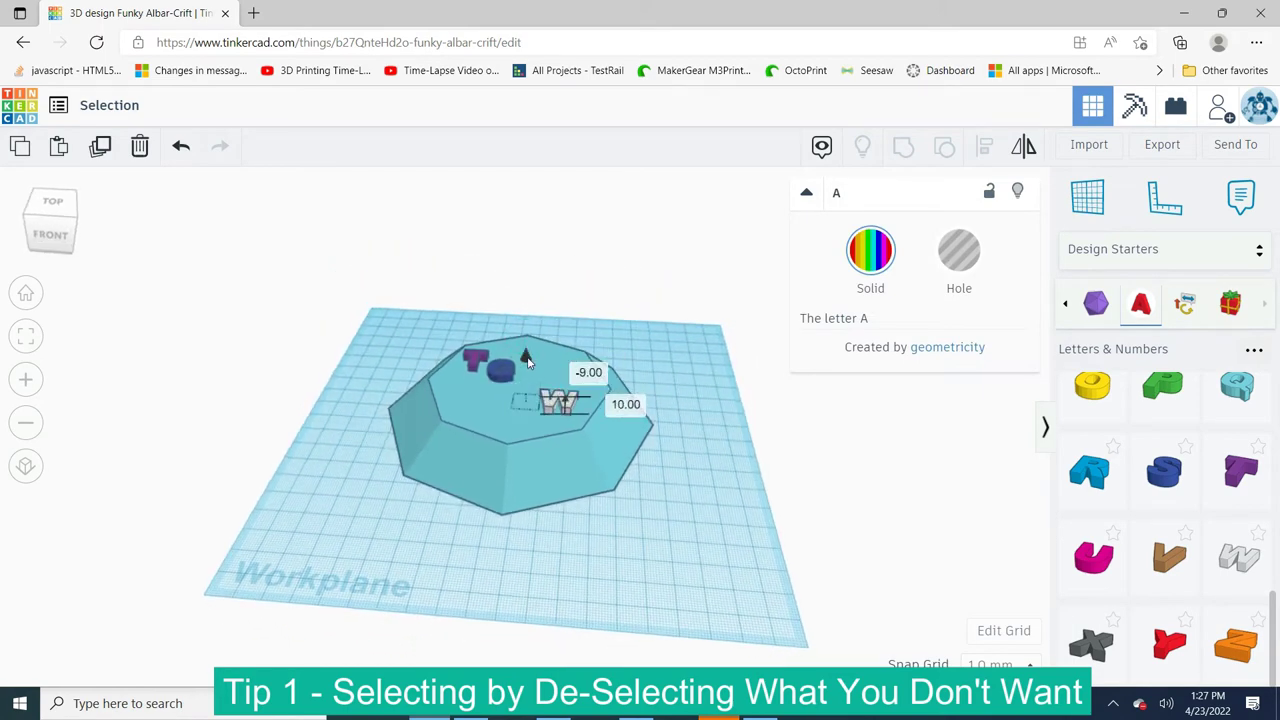
{"action": "left_click", "coordinate": [600, 568]}
{"action": "right_click_drag", "start_coordinate": [634, 554], "coordinate": [667, 625]}
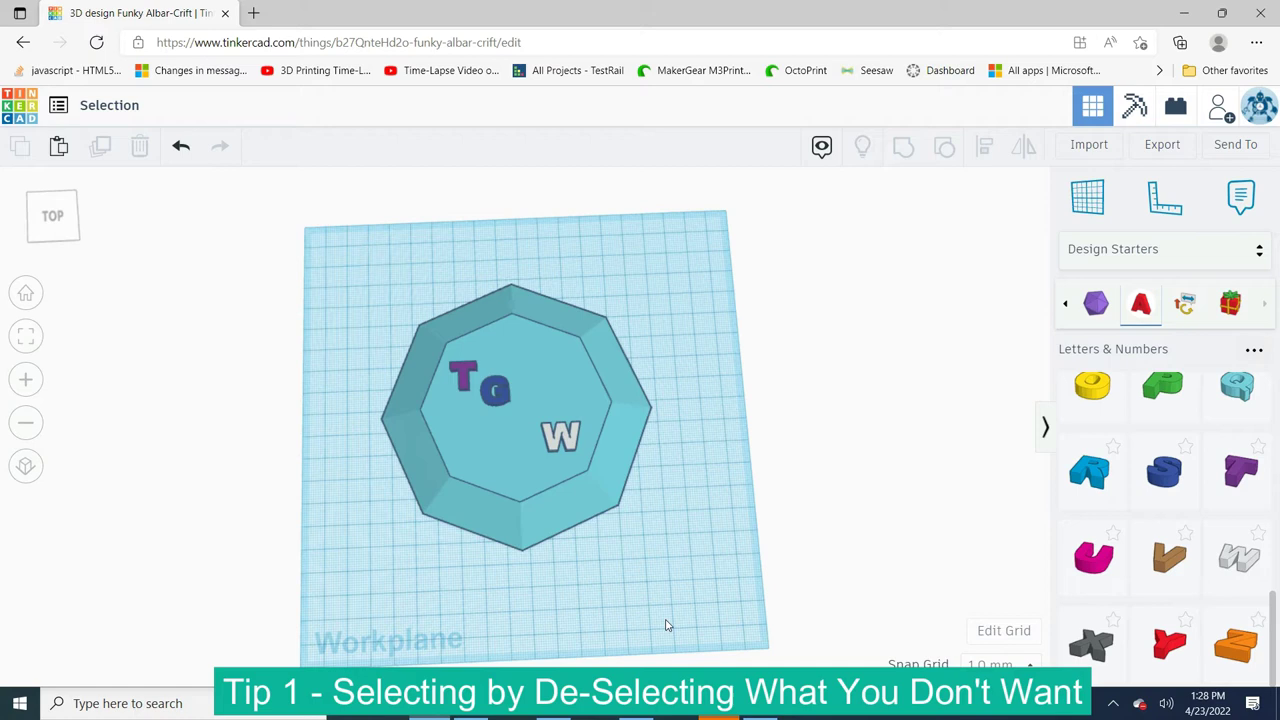
{"action": "left_click", "coordinate": [564, 361]}
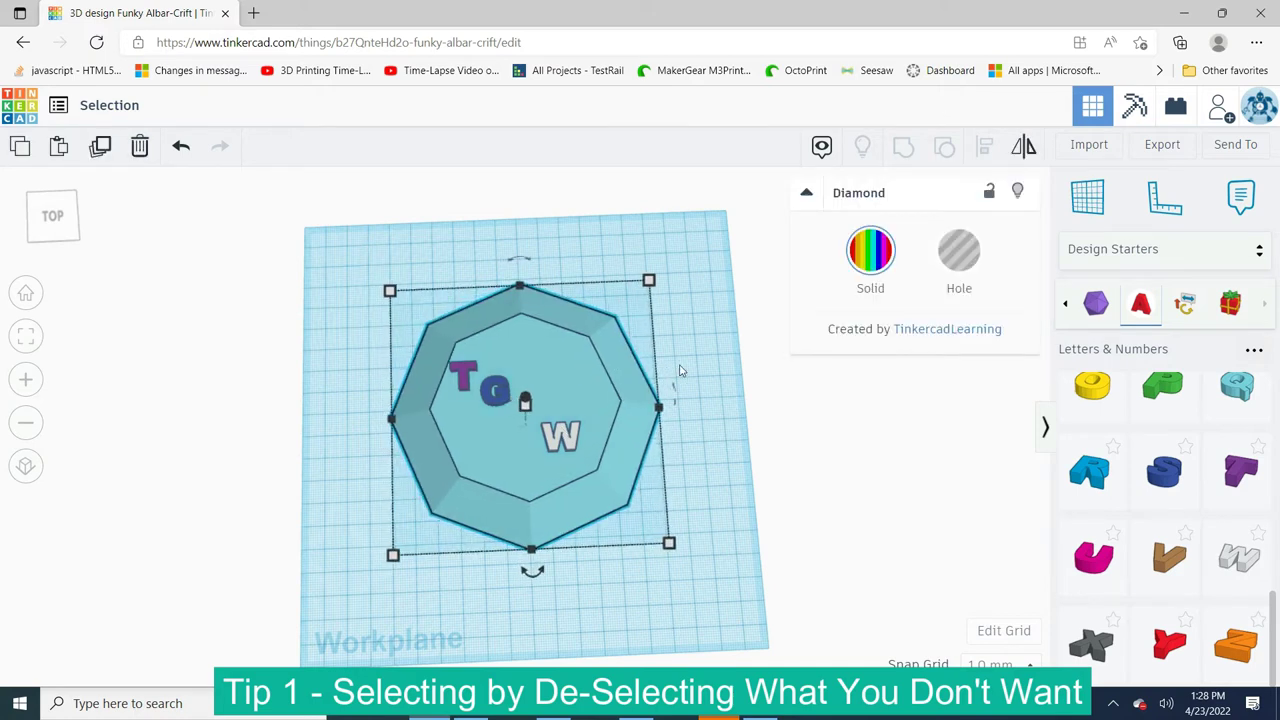
{"action": "key", "text": "ctrl+z"}
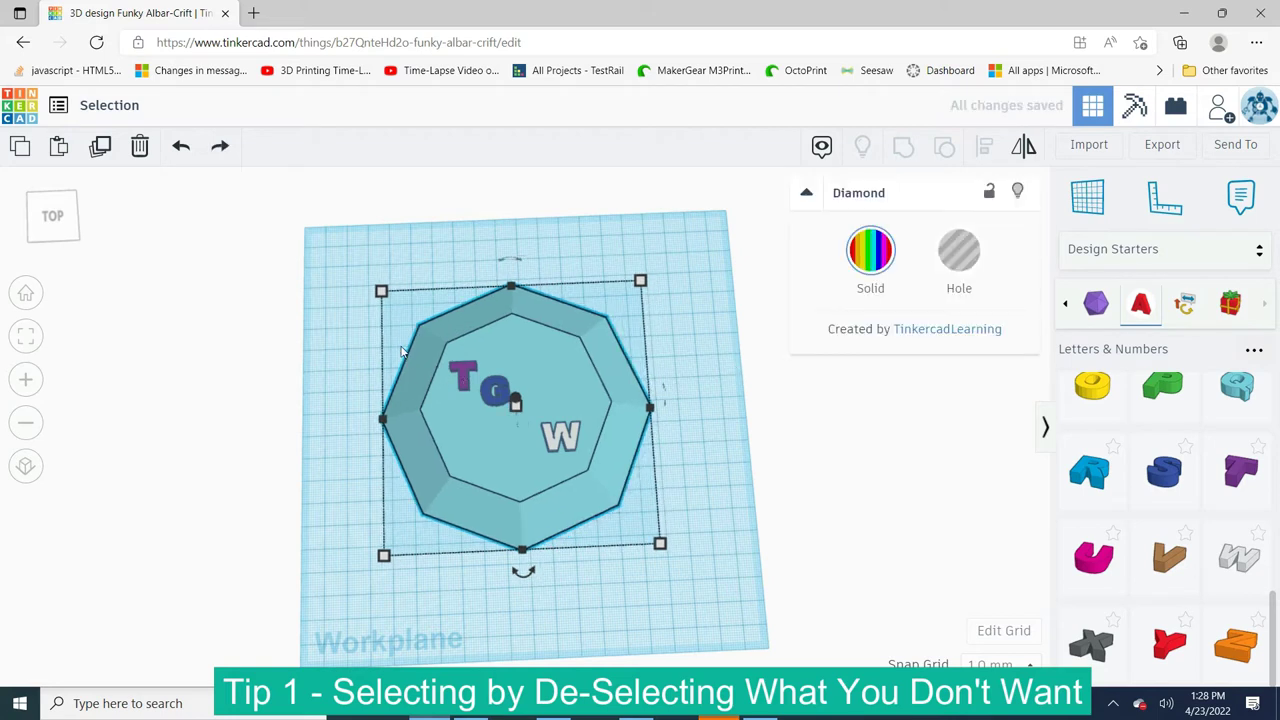
Select only the hidden letter A between G and W
{"action": "left_click", "coordinate": [337, 320]}
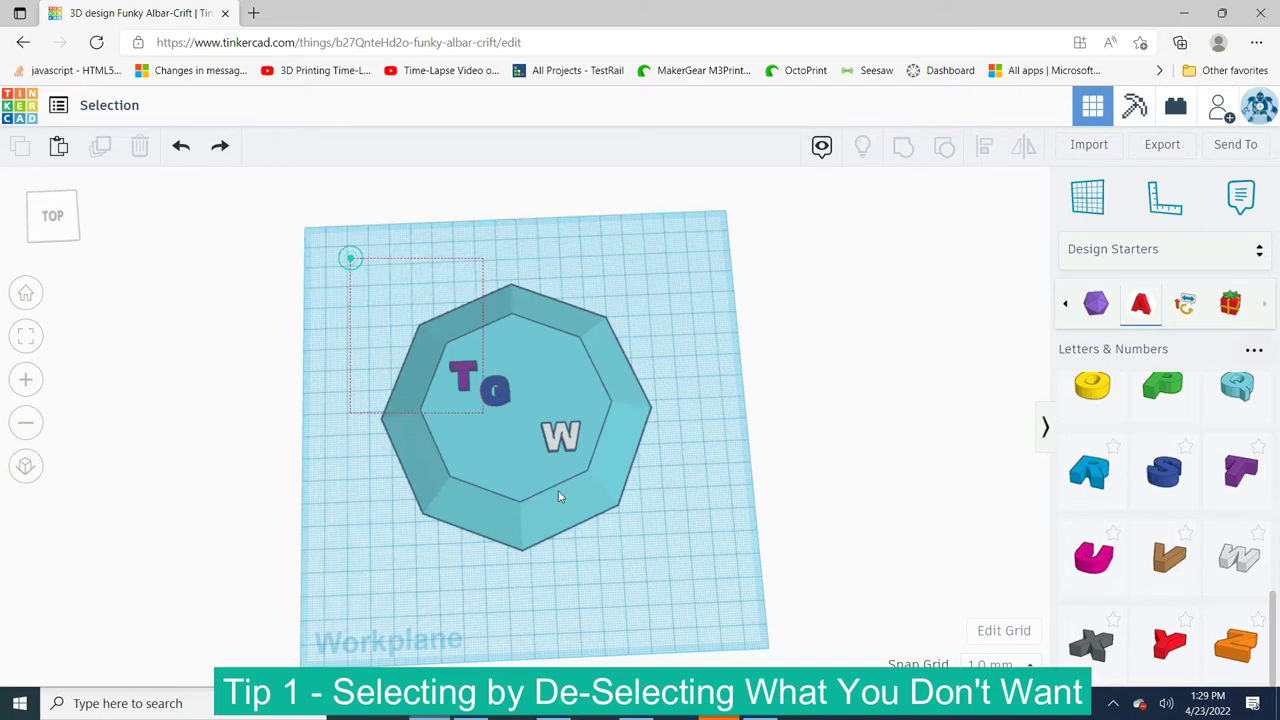
{"action": "left_click_drag", "start_coordinate": [350, 260], "coordinate": [686, 568]}
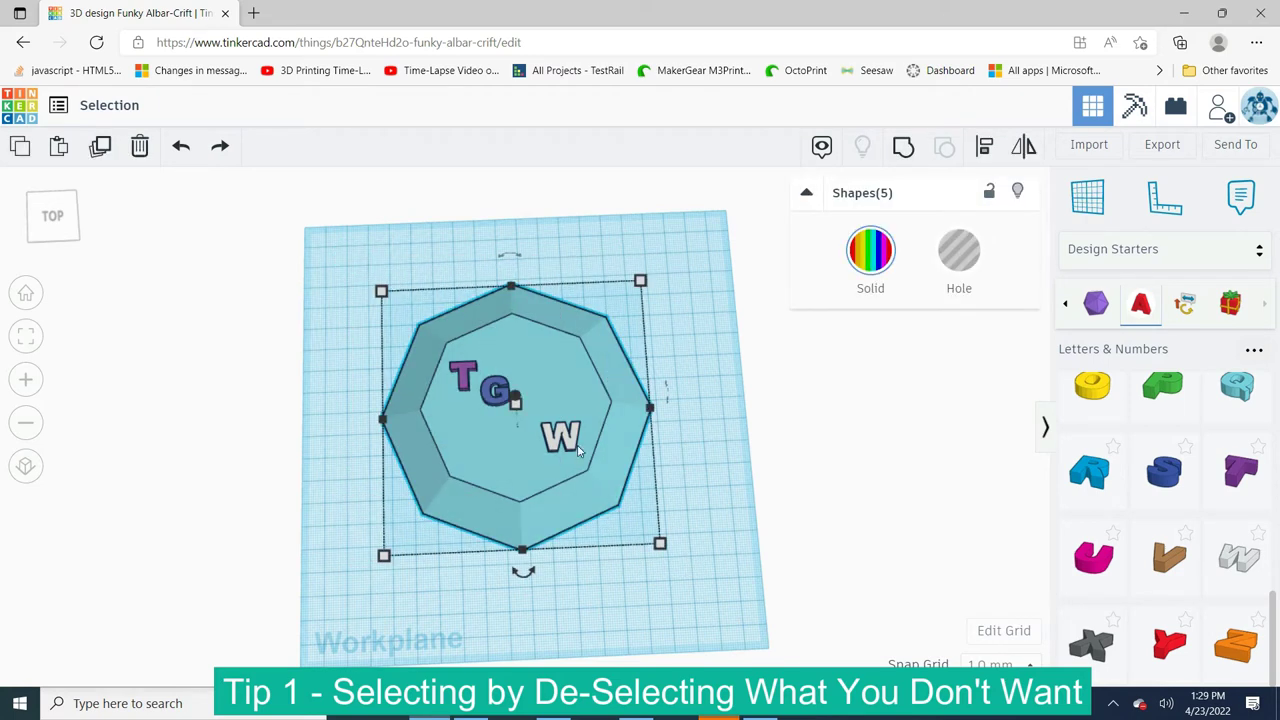
{"action": "left_click", "coordinate": [580, 370], "text": "shift"}
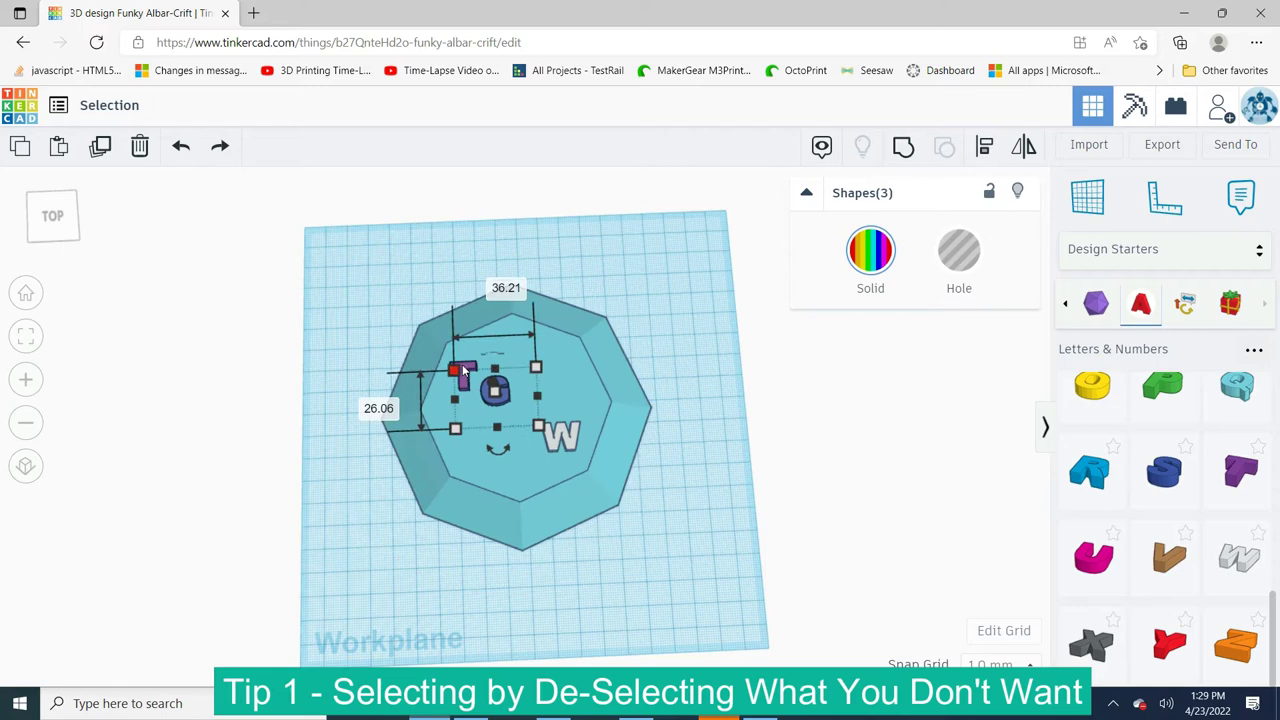
{"action": "scroll", "coordinate": [525, 425], "scroll_direction": "up", "scroll_amount": 5}
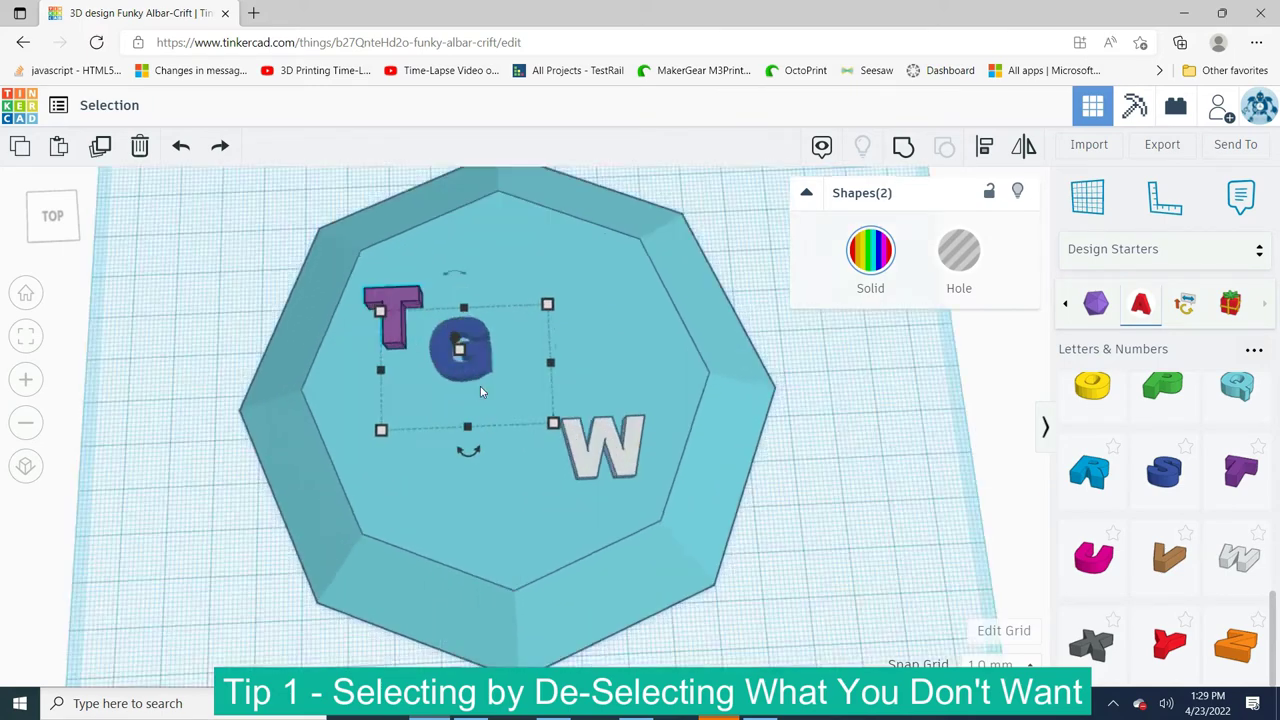
{"action": "left_click", "coordinate": [522, 340]}
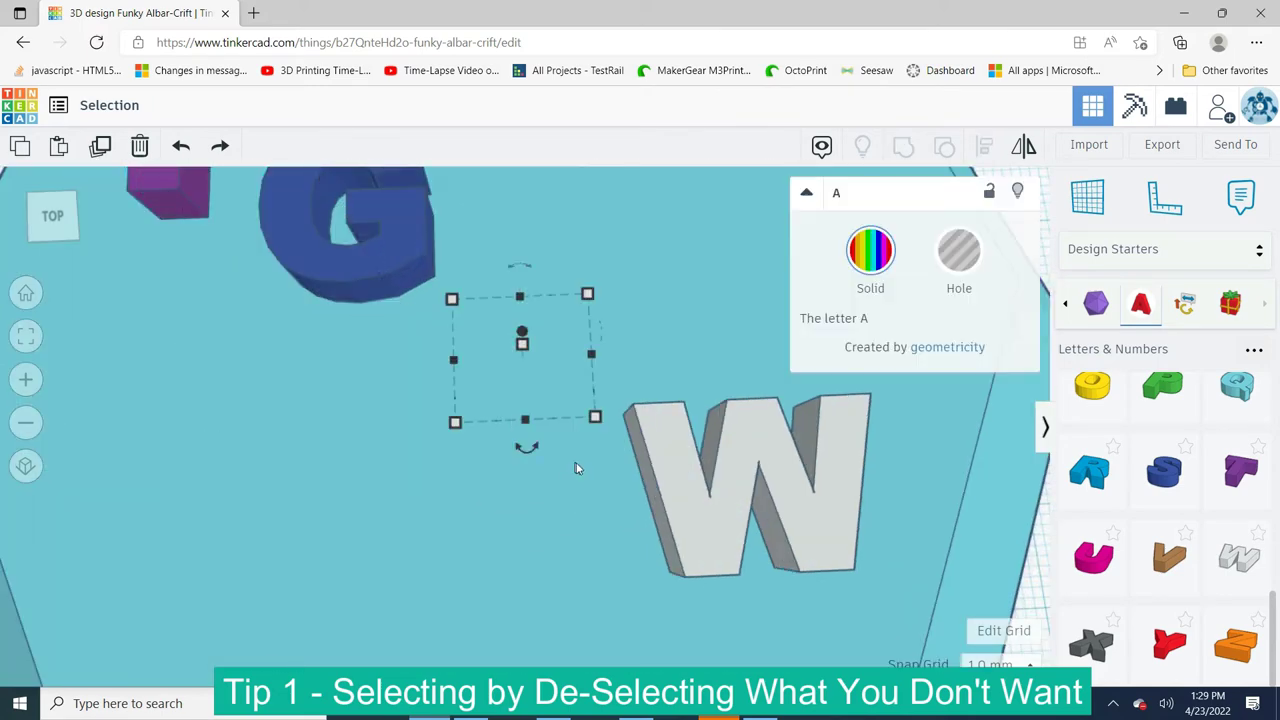
Move the letter A past the octagon's top edge and lift it above the workplane
{"action": "scroll", "coordinate": [580, 466], "scroll_direction": "down", "scroll_amount": 5}
{"action": "scroll", "coordinate": [705, 455], "scroll_direction": "down", "scroll_amount": 3}
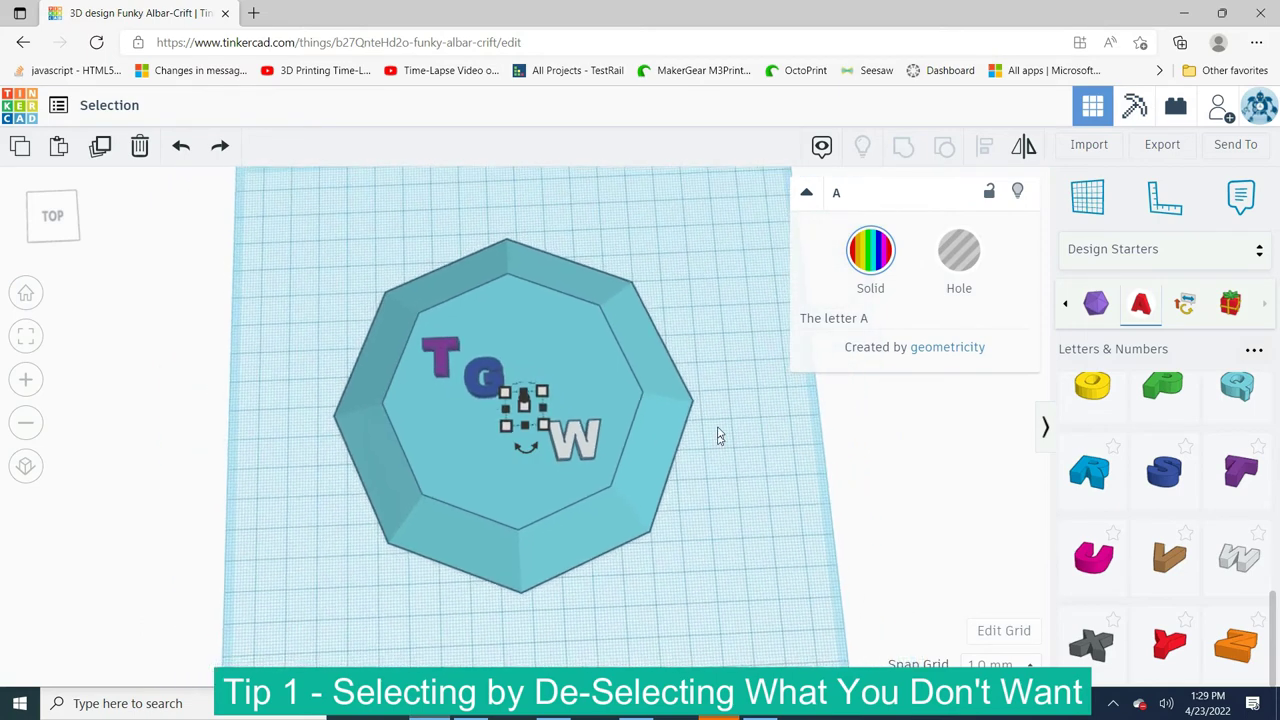
{"action": "key", "text": "Up"}
{"action": "key", "text": "Up"}
{"action": "key", "text": "Up"}
{"action": "key", "text": "Up"}
{"action": "key", "text": "Up"}
{"action": "key", "text": "Up"}
{"action": "key", "text": "Up"}
{"action": "key", "text": "Up"}
{"action": "key", "text": "Up"}
{"action": "key", "text": "Up"}
{"action": "key", "text": "Up"}
{"action": "key", "text": "Up"}
{"action": "key", "text": "Up"}
{"action": "key", "text": "Up"}
{"action": "key", "text": "Up"}
{"action": "key", "text": "Up"}
{"action": "key", "text": "Up"}
{"action": "key", "text": "Up"}
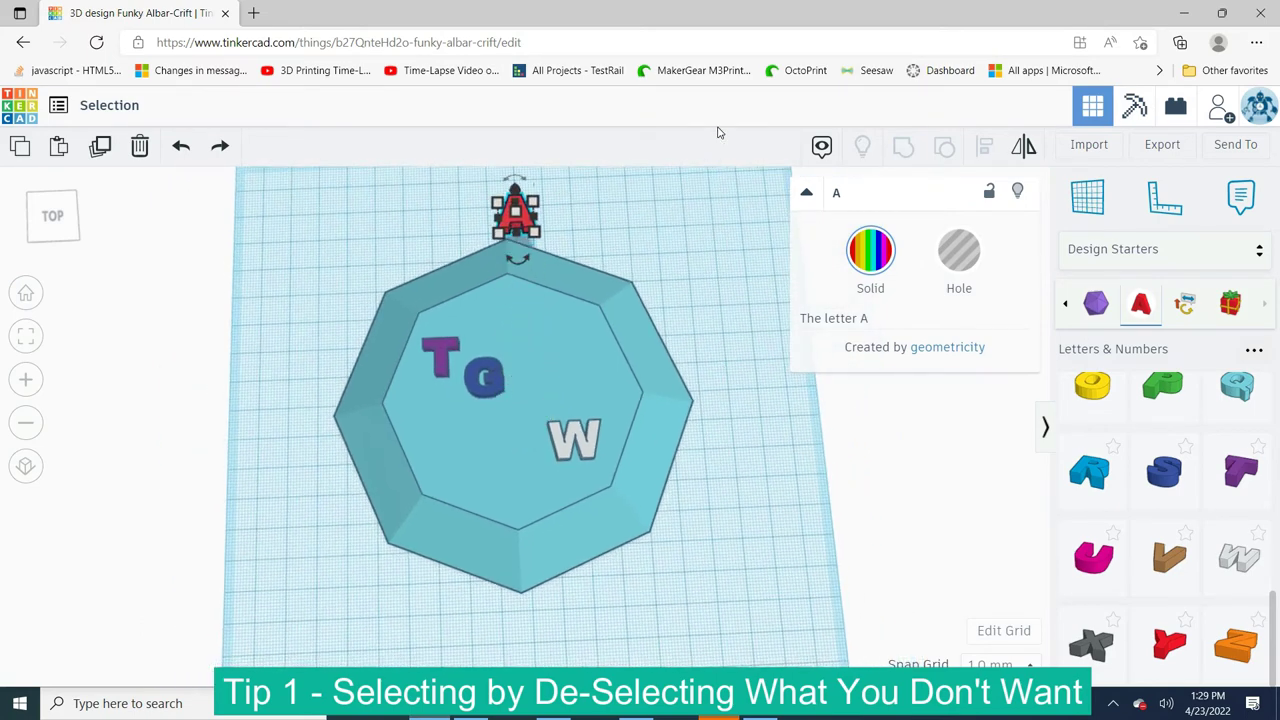
{"action": "right_click_drag", "start_coordinate": [675, 366], "coordinate": [722, 490]}
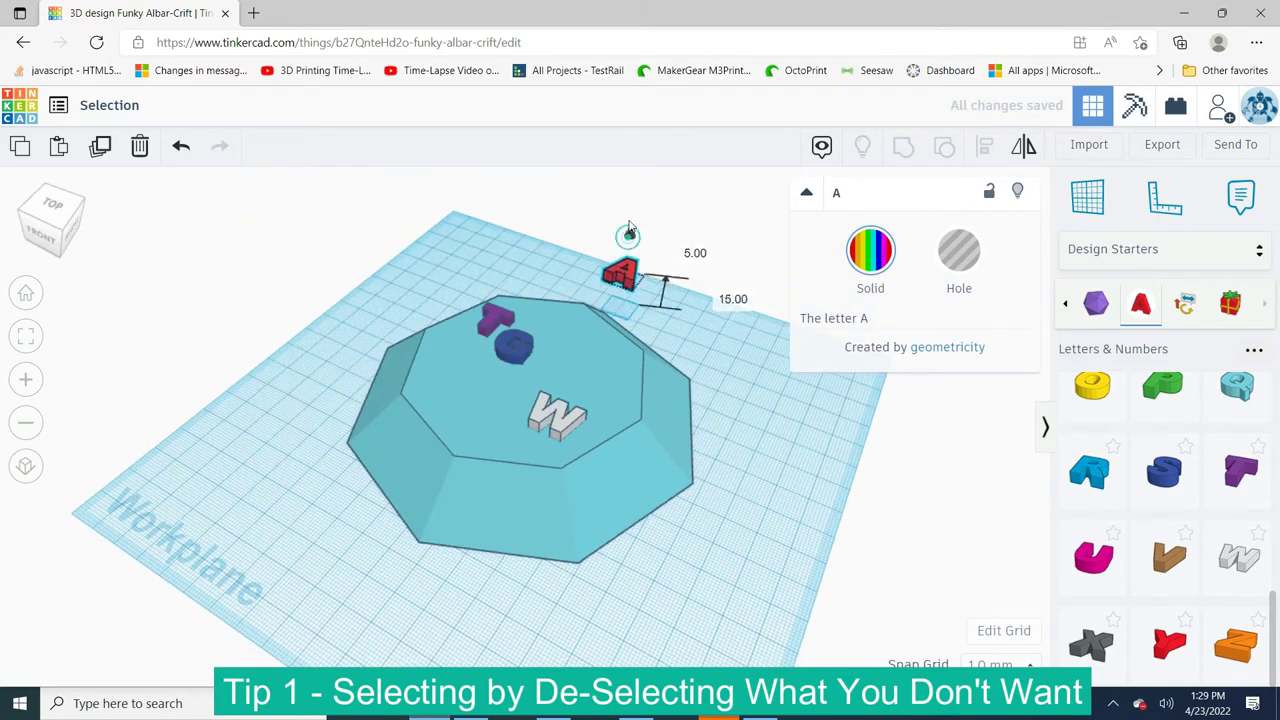
Deselect the letter A, then orbit and zoom around the Blender fly model's face stripes
{"action": "left_click", "coordinate": [723, 491]}
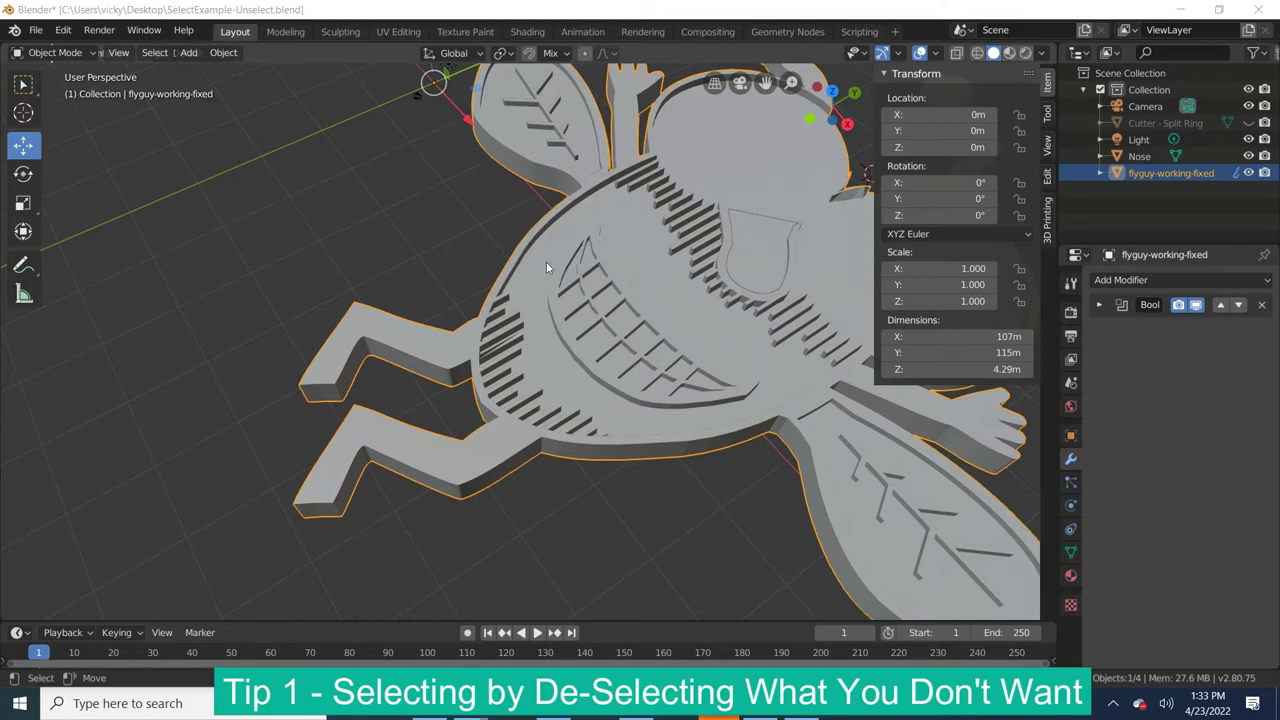
{"action": "scroll", "coordinate": [352, 313], "scroll_direction": "down", "scroll_amount": 3}
{"action": "mouse_move", "coordinate": [352, 313]}
{"action": "middle_mouse_down"}
{"action": "mouse_move", "coordinate": [405, 364]}
{"action": "mouse_move", "coordinate": [373, 319]}
{"action": "middle_mouse_up"}
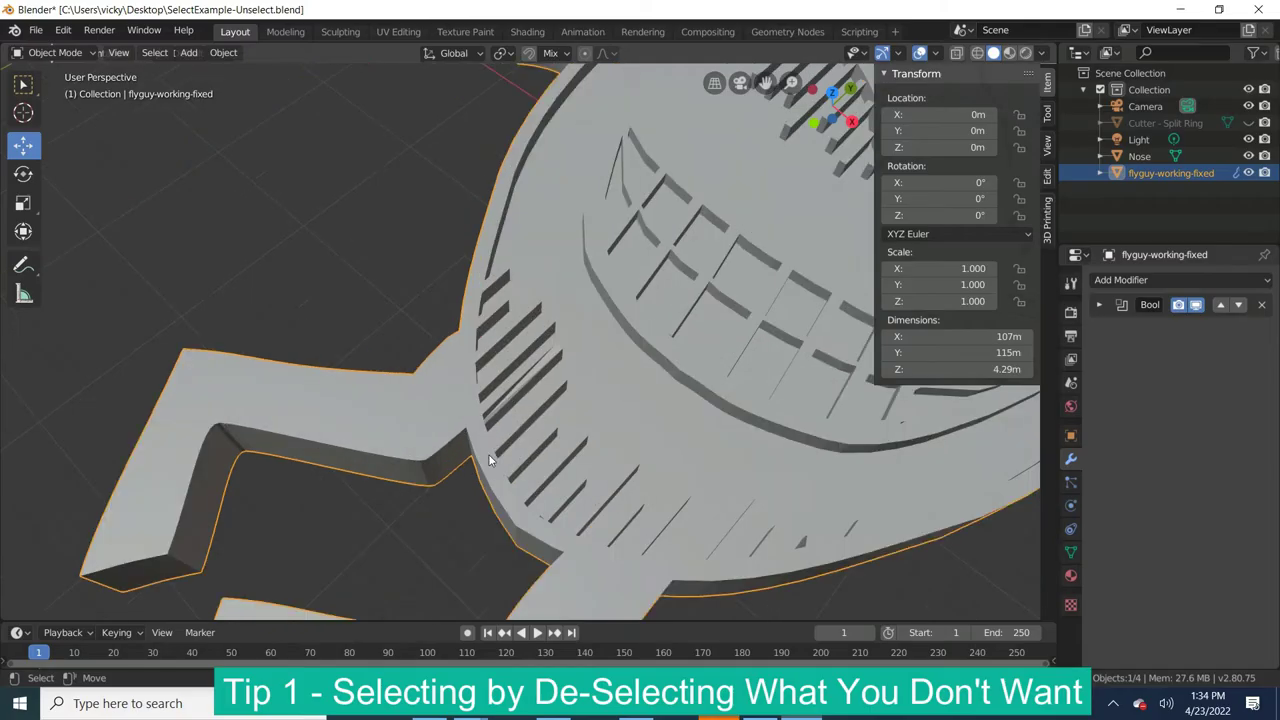
{"action": "scroll", "coordinate": [556, 487], "scroll_direction": "up", "scroll_amount": 6}
Enter Edit Mode on the fly, select a stripe corner vertex, and turn on X-ray
{"action": "key", "text": "Tab"}
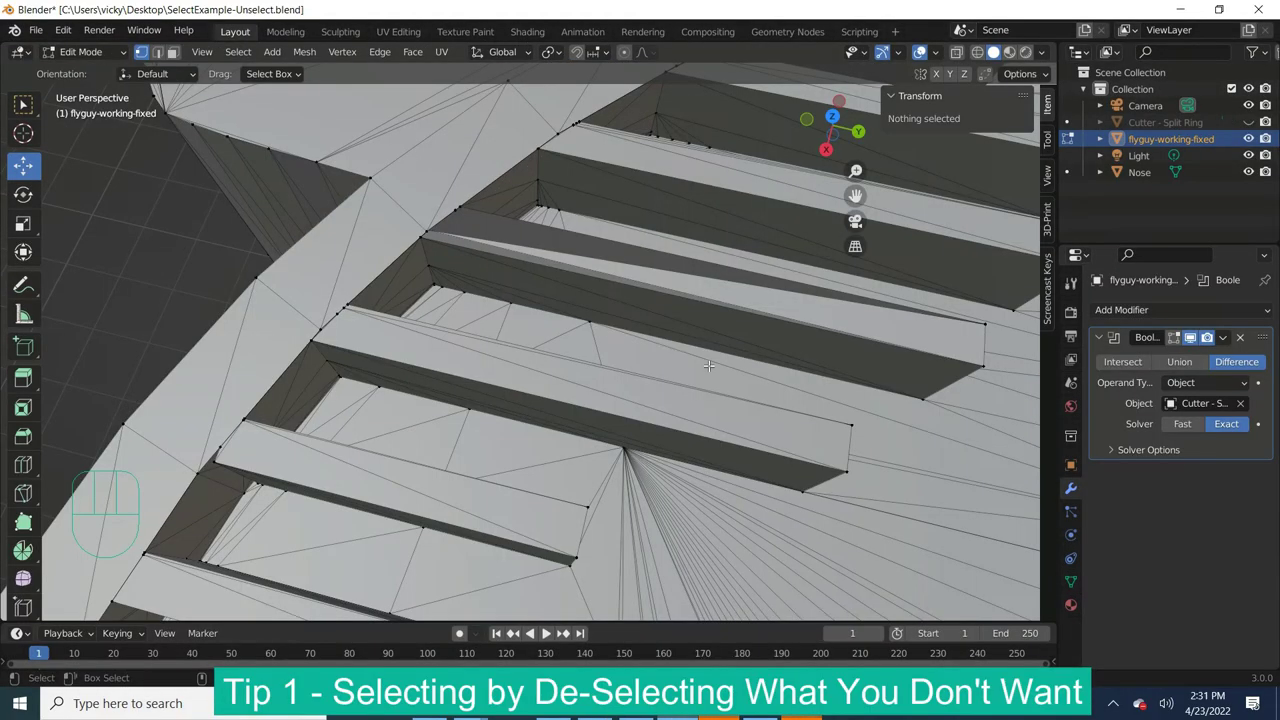
{"action": "middle_click_drag", "start_coordinate": [708, 366], "coordinate": [699, 376]}
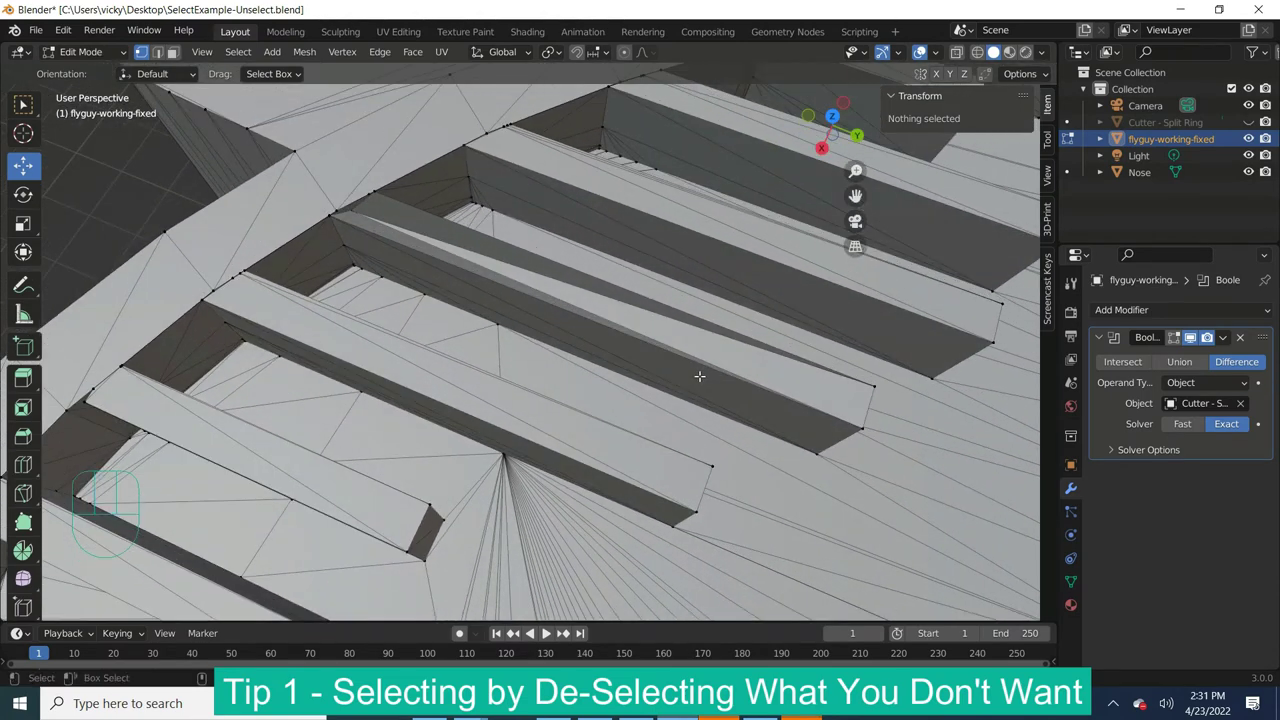
{"action": "middle_click_drag", "start_coordinate": [622, 379], "coordinate": [543, 377]}
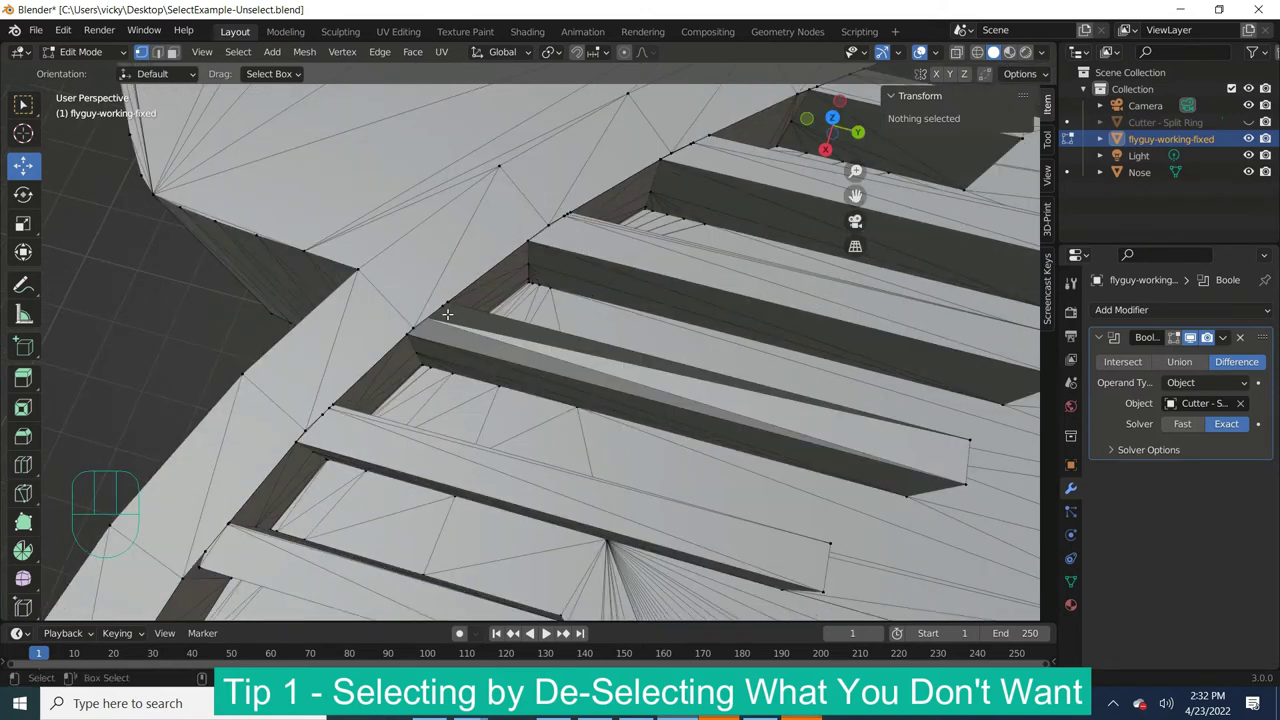
{"action": "mouse_move", "coordinate": [436, 318]}
{"action": "left_mouse_down"}
{"action": "mouse_move", "coordinate": [454, 354]}
{"action": "mouse_move", "coordinate": [406, 343]}
{"action": "mouse_move", "coordinate": [443, 294]}
{"action": "mouse_move", "coordinate": [428, 325]}
{"action": "left_mouse_up"}
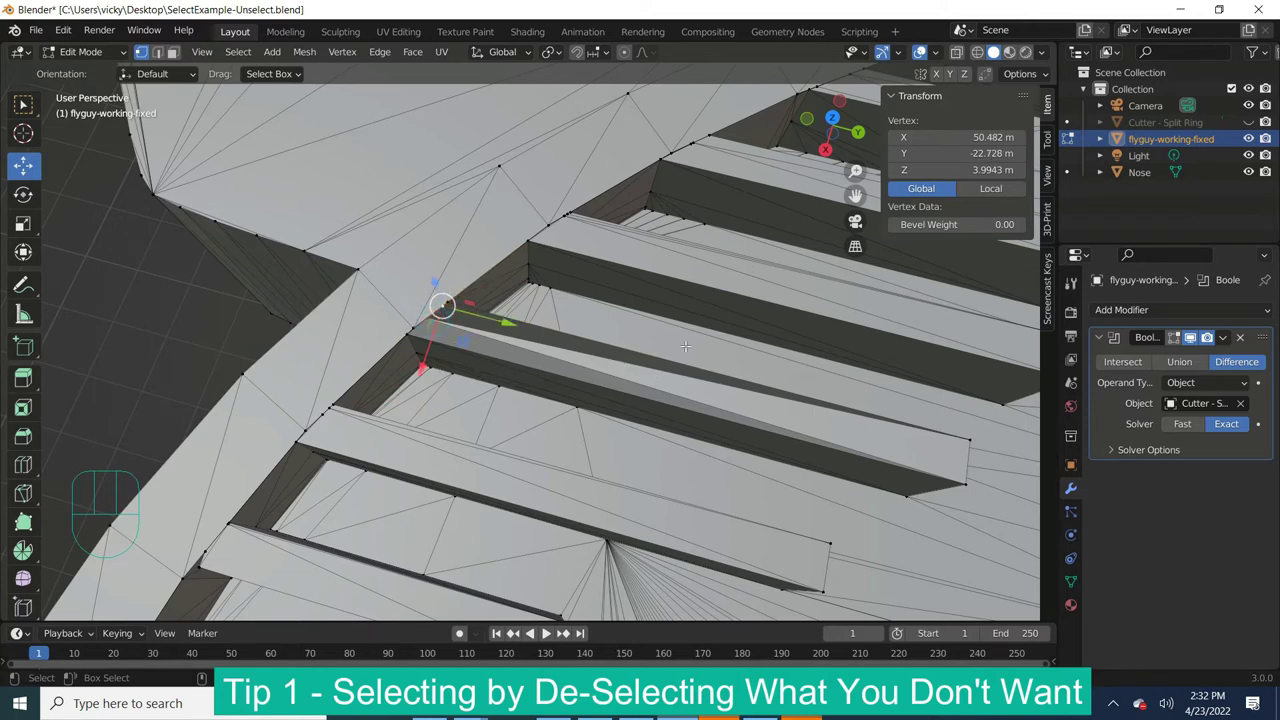
{"action": "left_click", "coordinate": [956, 52]}
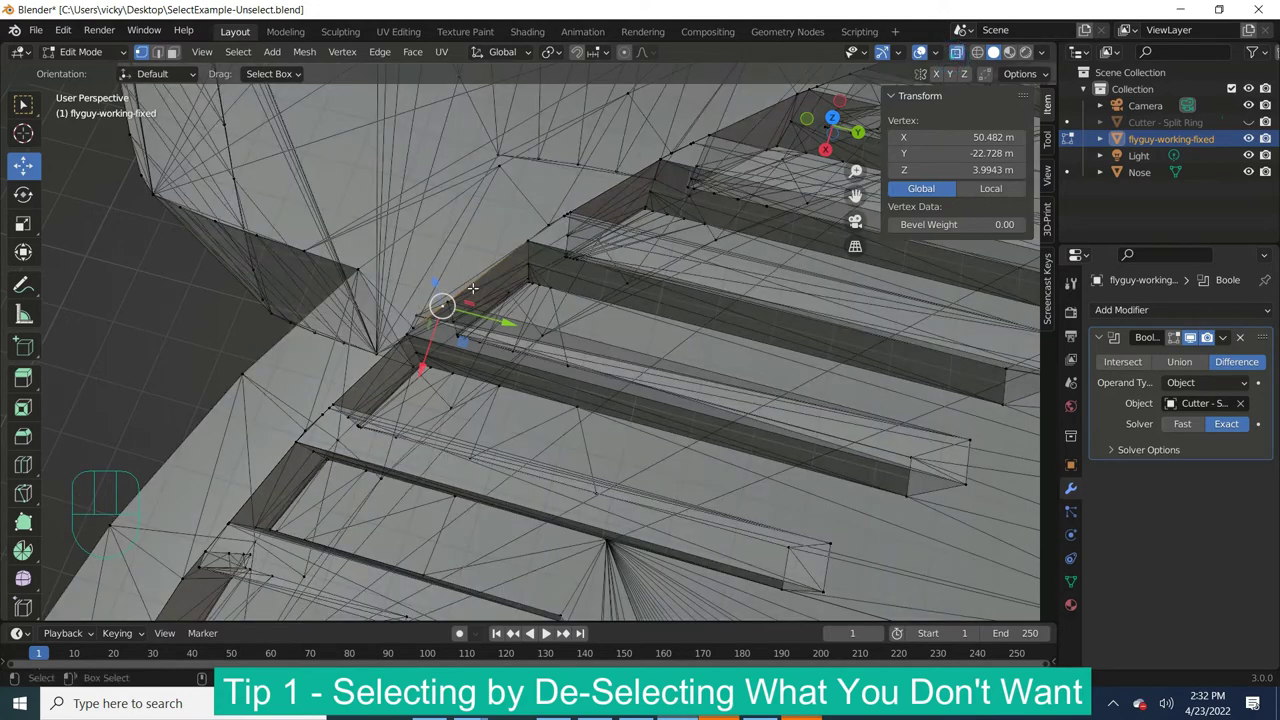
{"action": "middle_click_drag", "start_coordinate": [464, 310], "coordinate": [448, 248]}
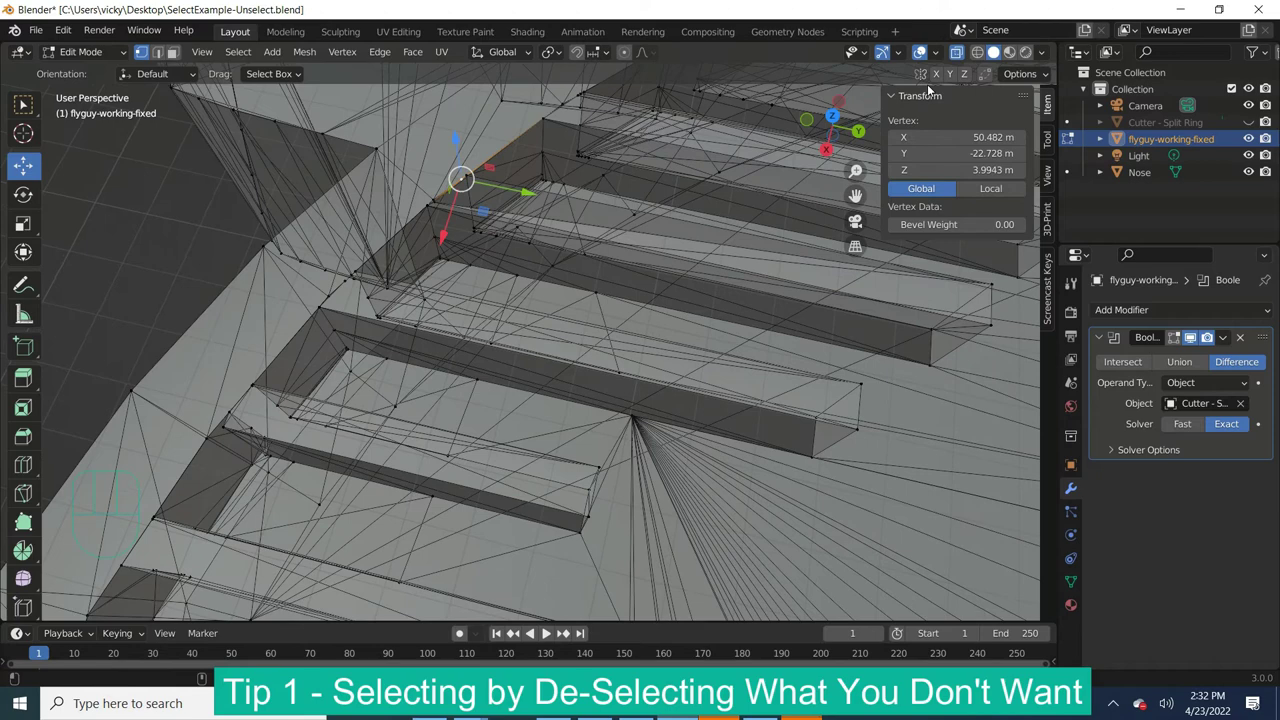
Select a stripe edge with X-ray off, deselect its right vertex, and start moving the remaining one
{"action": "left_click", "coordinate": [157, 52]}
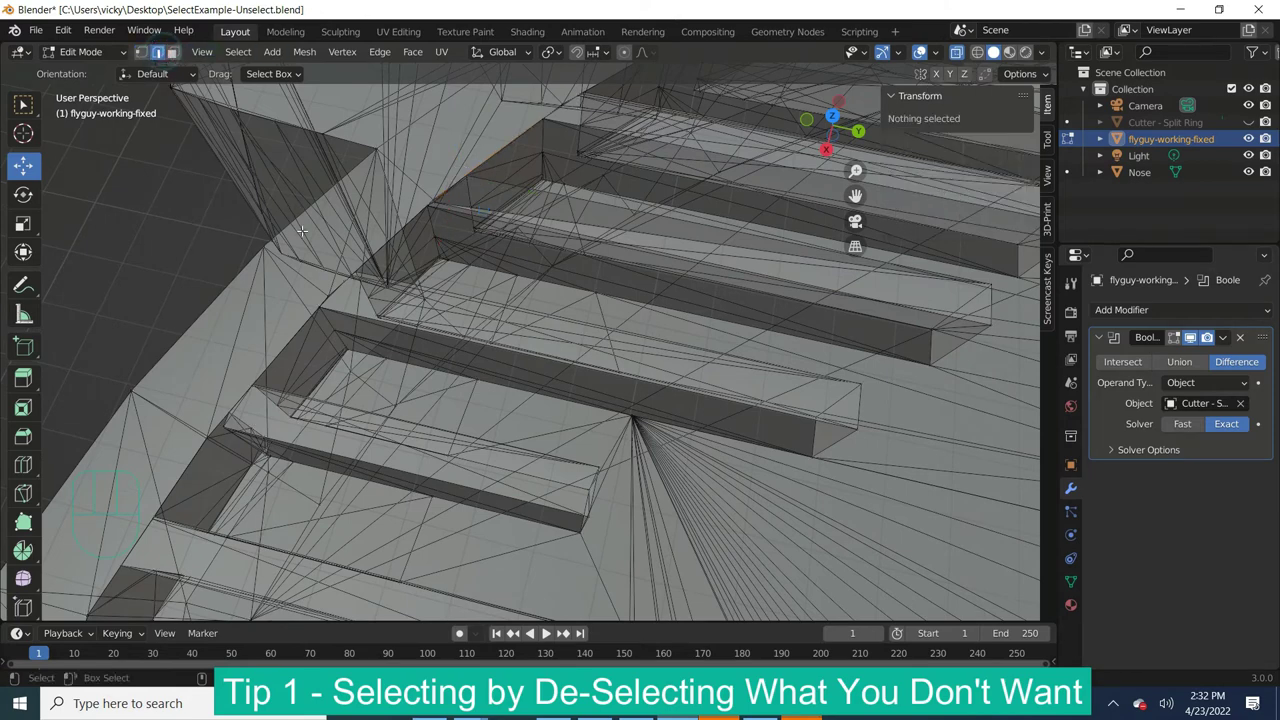
{"action": "left_click", "coordinate": [957, 52]}
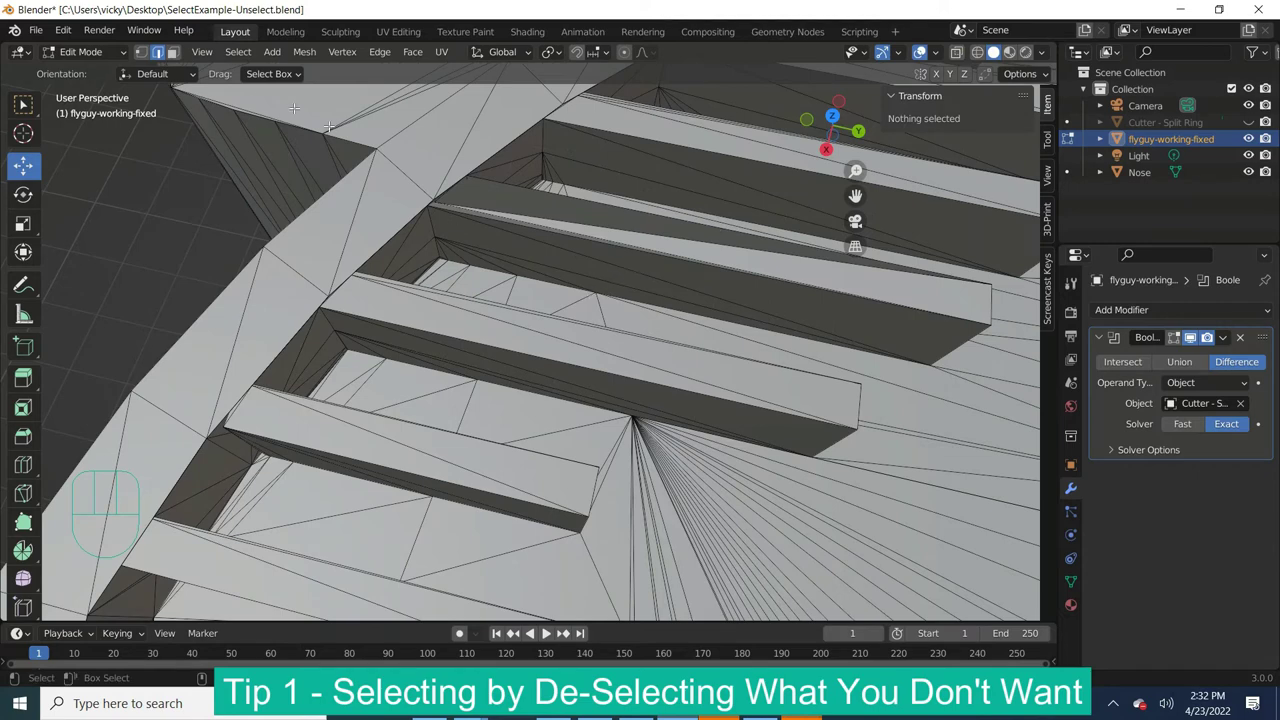
{"action": "left_click", "coordinate": [773, 252]}
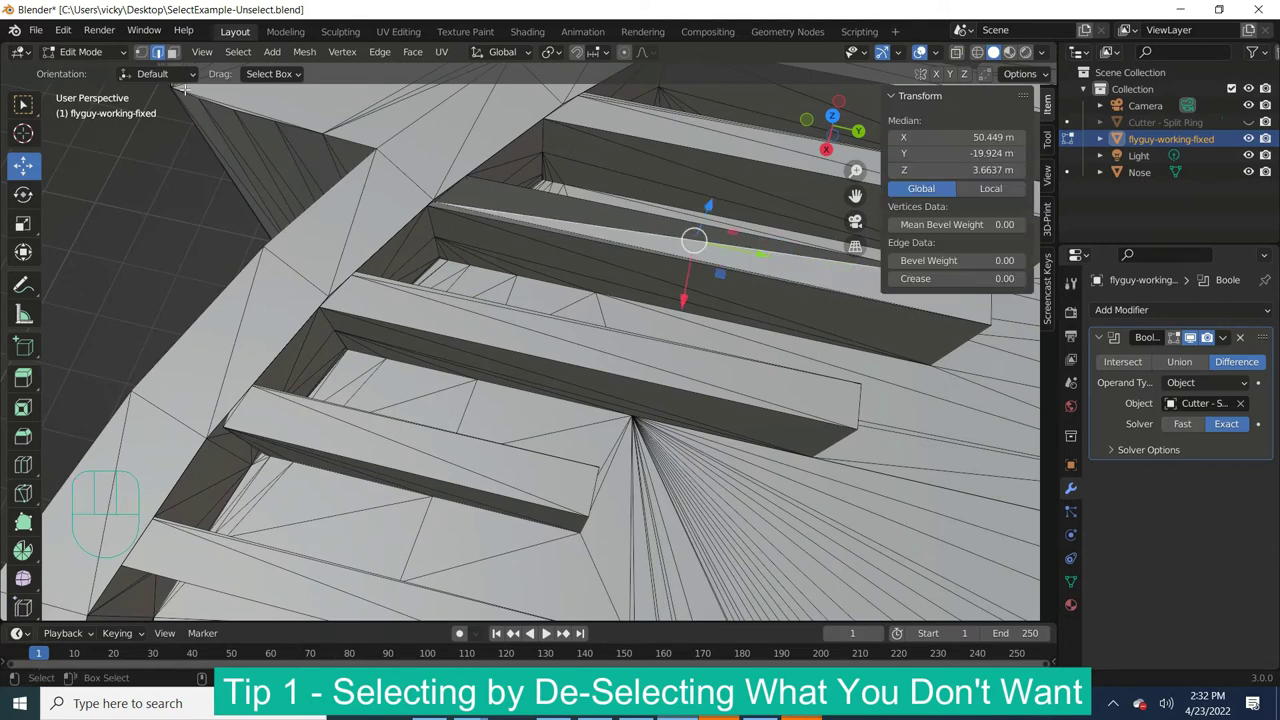
{"action": "left_click", "coordinate": [141, 51]}
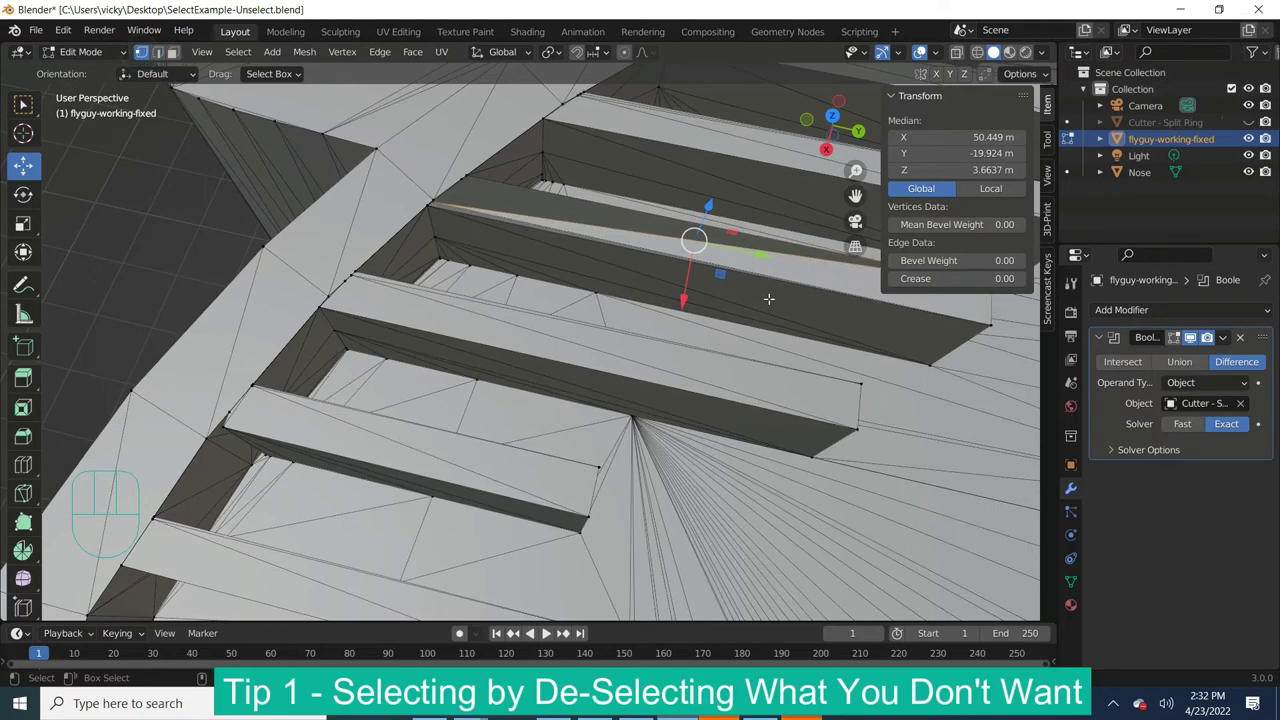
{"action": "middle_click_drag", "start_coordinate": [768, 298], "coordinate": [560, 287], "text": "shift"}
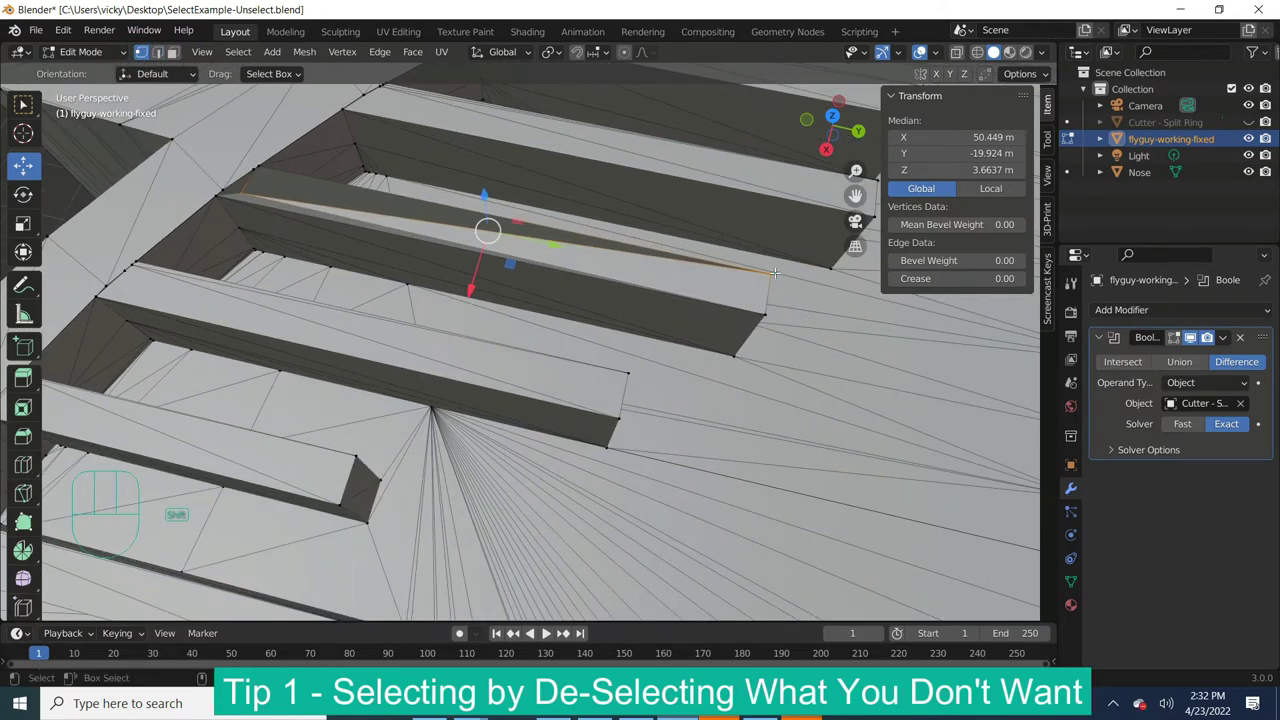
{"action": "left_click", "coordinate": [773, 271], "text": "shift"}
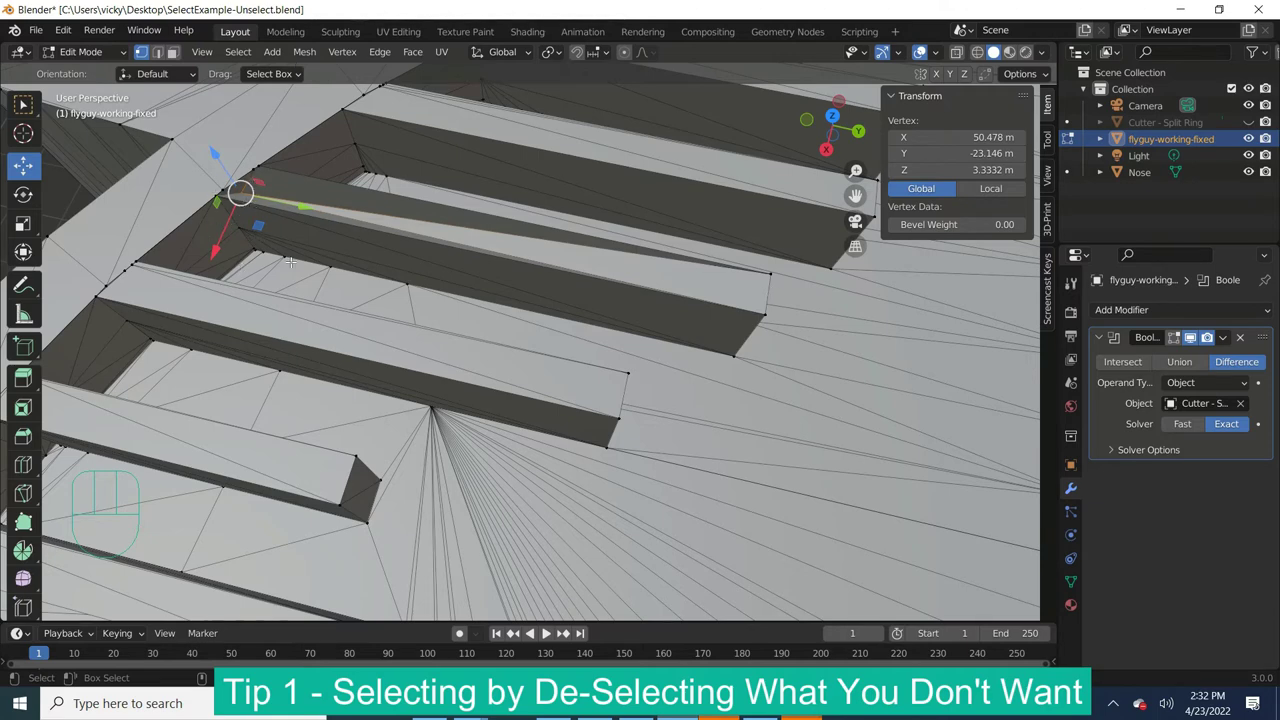
{"action": "middle_click_drag", "start_coordinate": [290, 262], "coordinate": [203, 115], "text": "shift"}
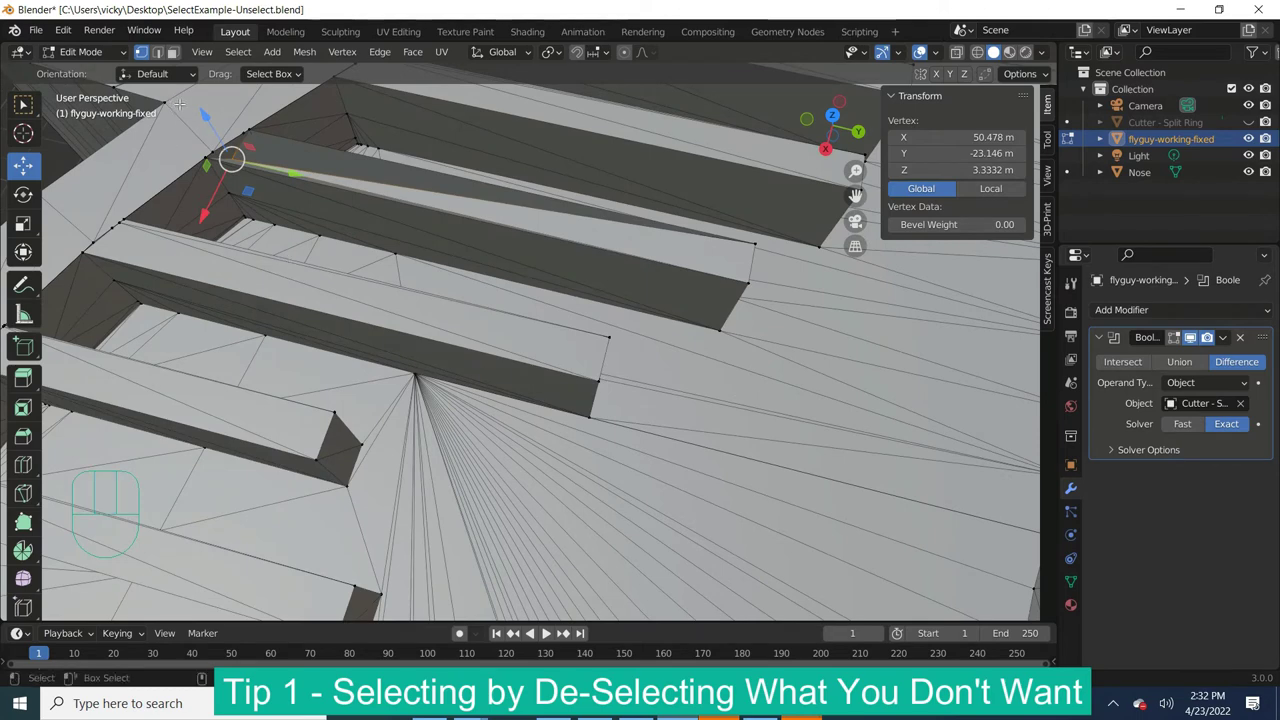
{"action": "key", "text": "g"}
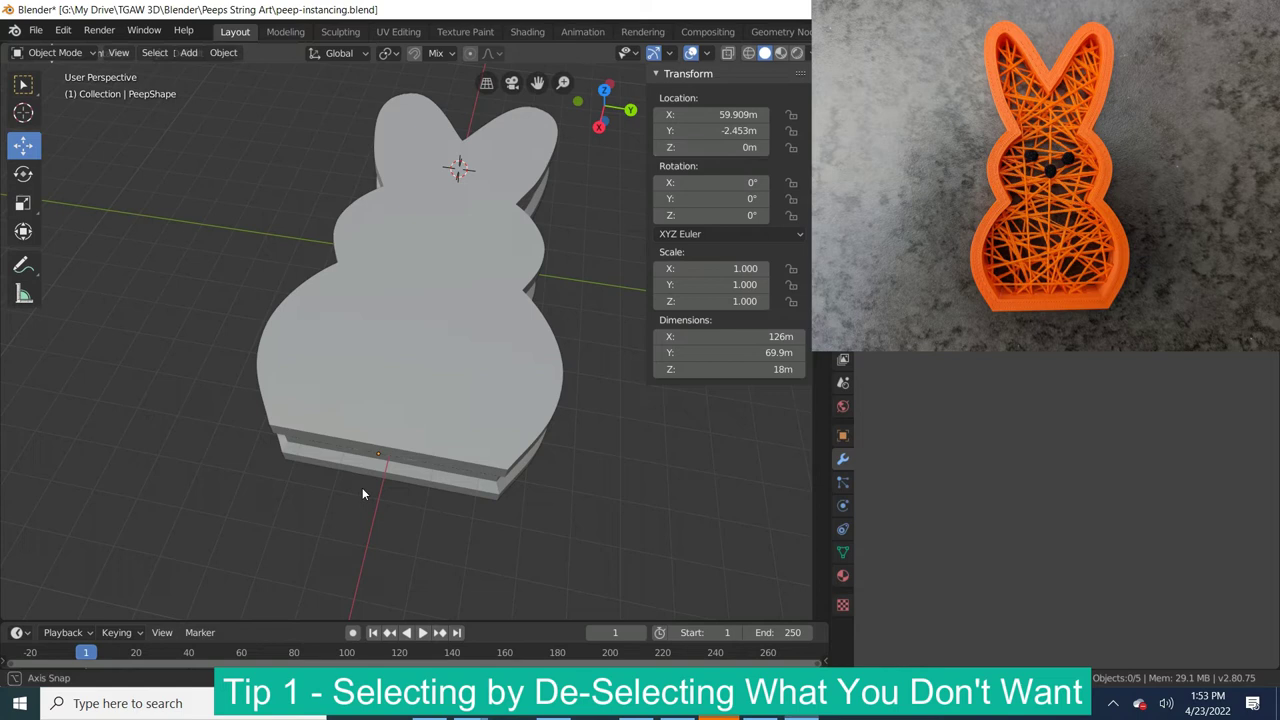
Hide the thick PeepShape in the Outliner and select the flat PeepShape.002 bunny
{"action": "mouse_move", "coordinate": [362, 487]}
{"action": "middle_mouse_down"}
{"action": "mouse_move", "coordinate": [428, 464]}
{"action": "mouse_move", "coordinate": [351, 465]}
{"action": "mouse_move", "coordinate": [364, 483]}
{"action": "middle_mouse_up"}
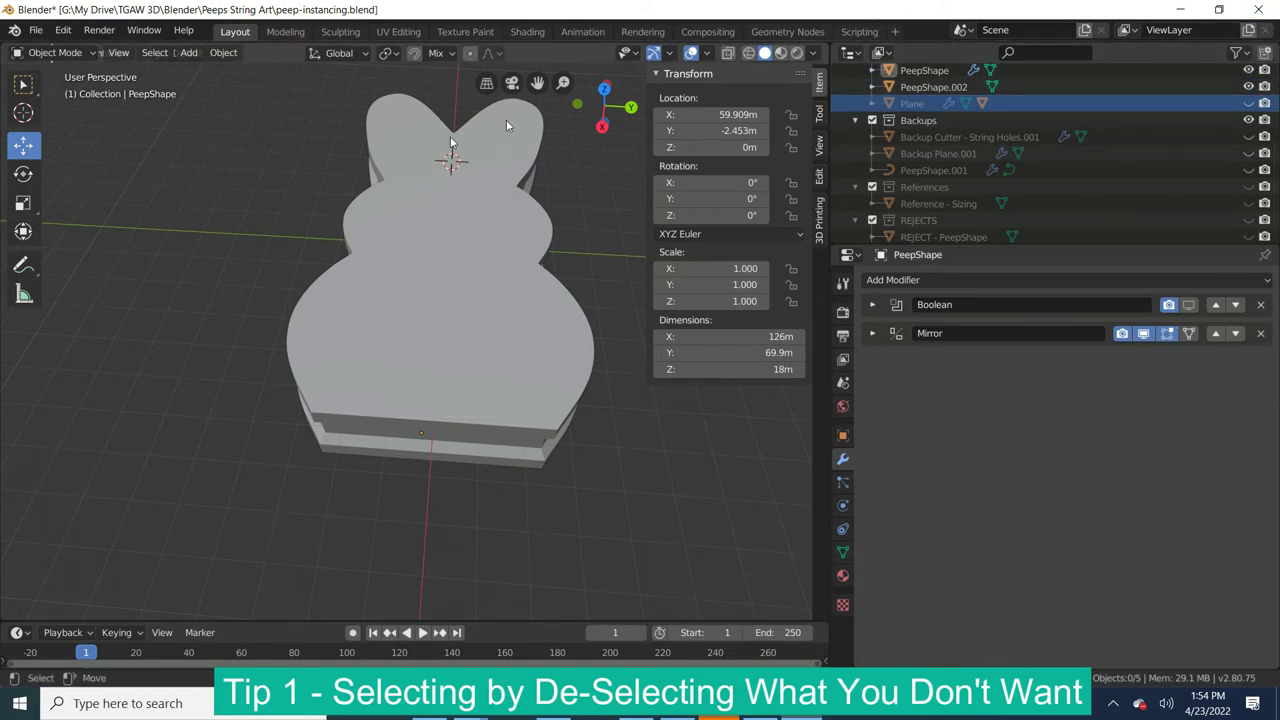
{"action": "left_click", "coordinate": [1249, 70]}
{"action": "left_click", "coordinate": [431, 304]}
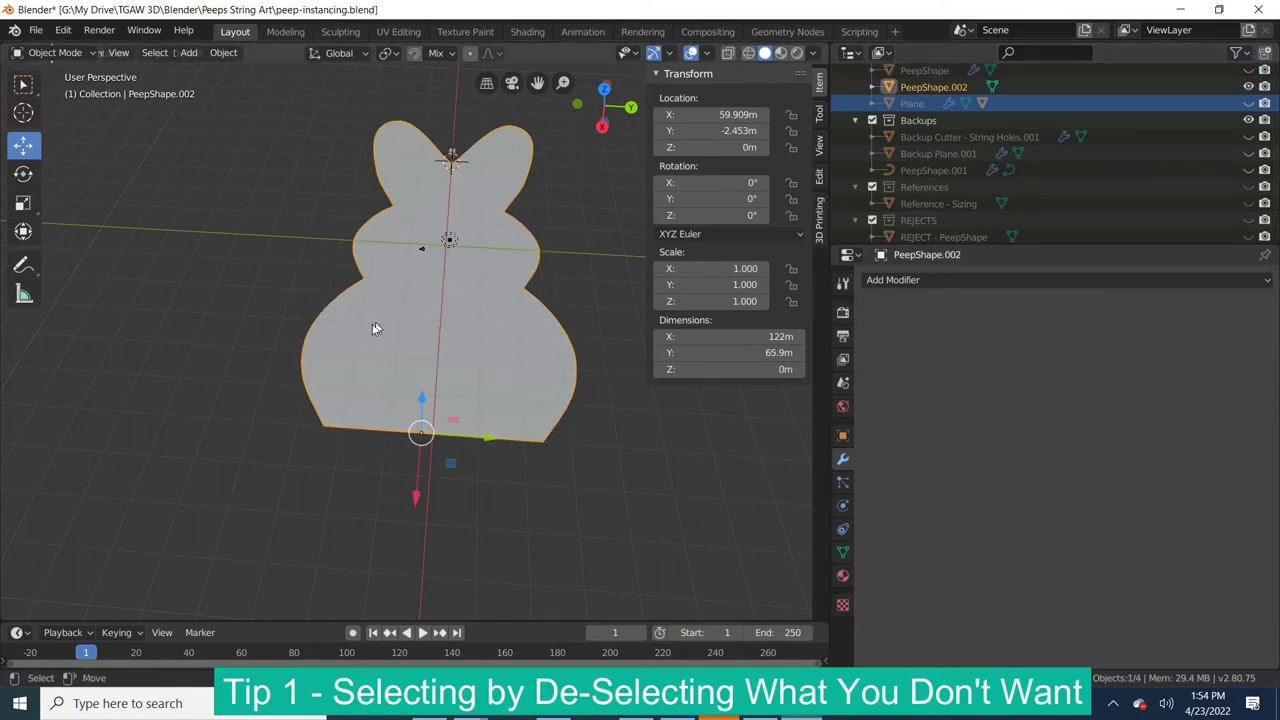
In Edit Mode, select the whole bunny mesh, then deselect the left and bottom-left border faces
{"action": "key", "text": "Tab"}
{"action": "key", "text": "alt+a"}
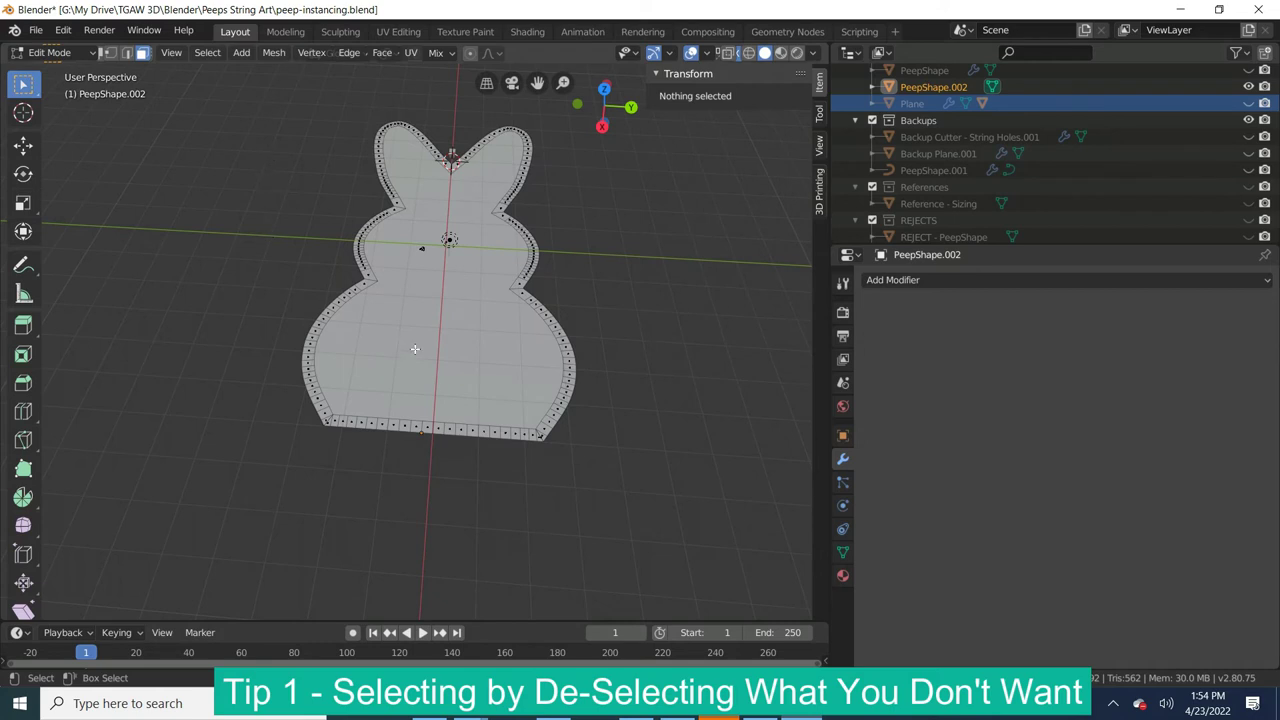
{"action": "key", "text": "a"}
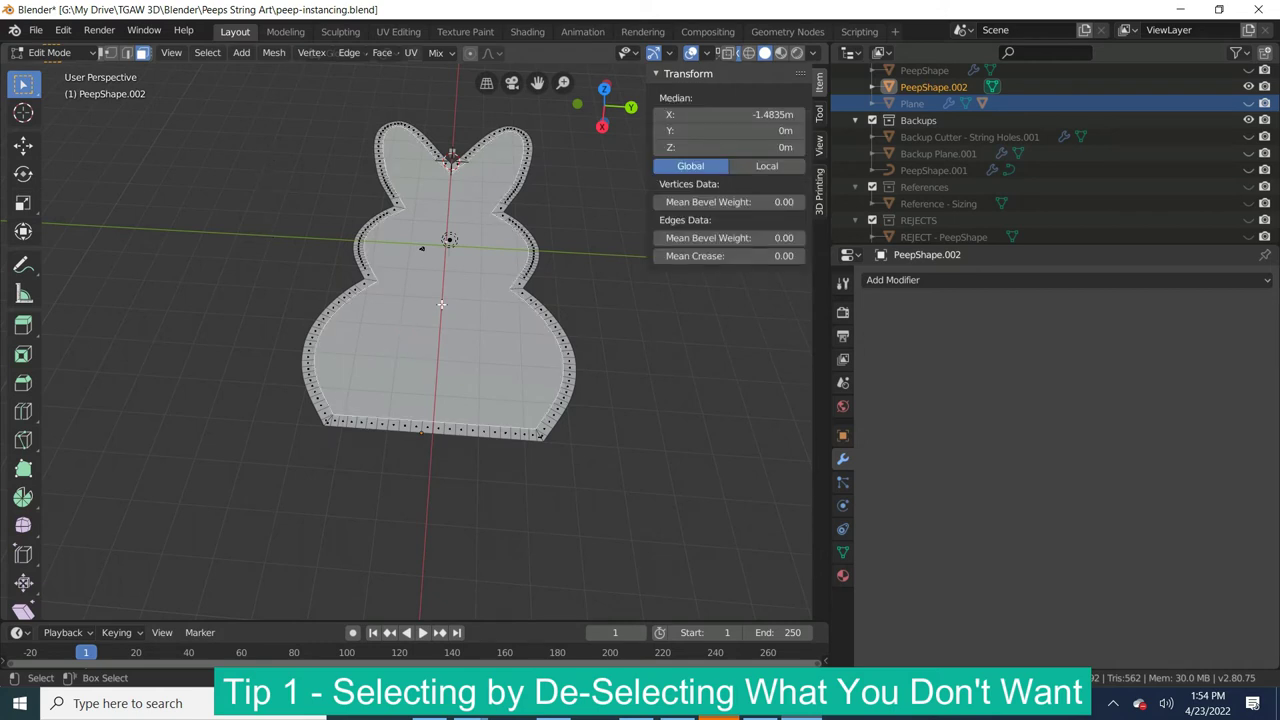
{"action": "left_click", "coordinate": [358, 278], "text": "shift"}
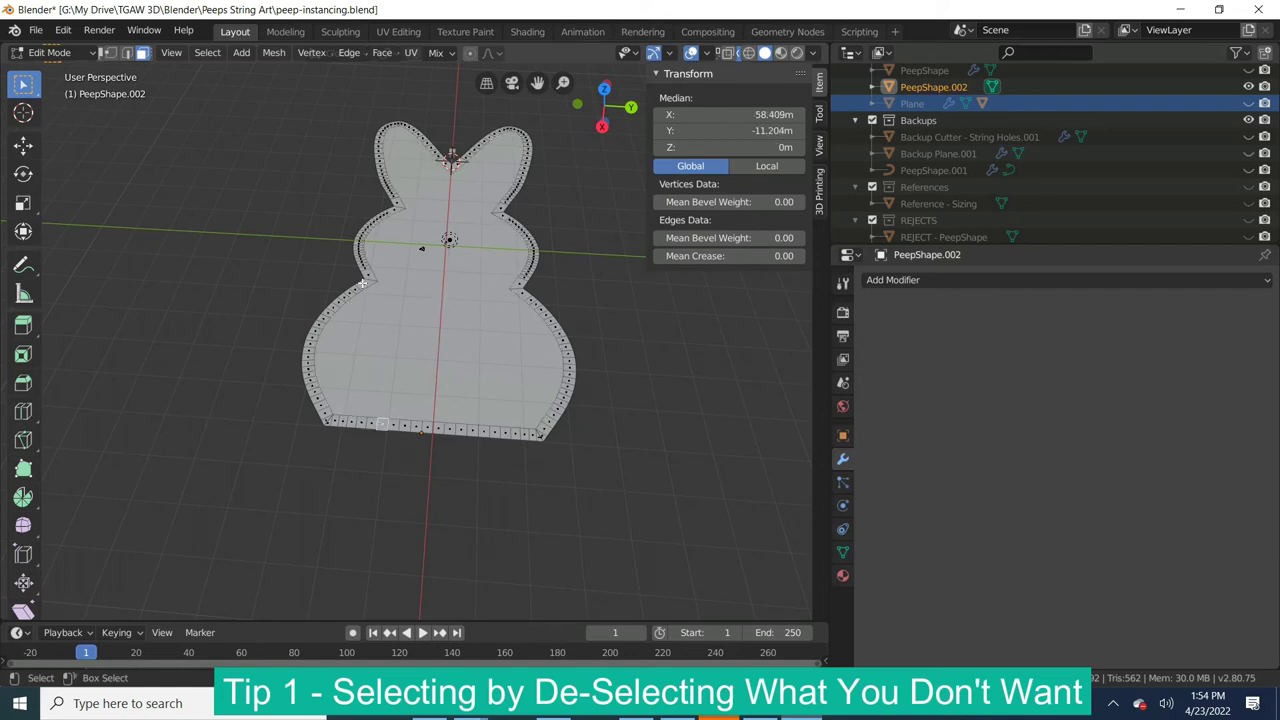
{"action": "left_click", "coordinate": [350, 290], "text": "shift"}
{"action": "left_click", "coordinate": [308, 372], "text": "shift"}
{"action": "left_click", "coordinate": [316, 401], "text": "shift"}
{"action": "left_click", "coordinate": [334, 419], "text": "shift"}
{"action": "left_click", "coordinate": [343, 422], "text": "shift"}
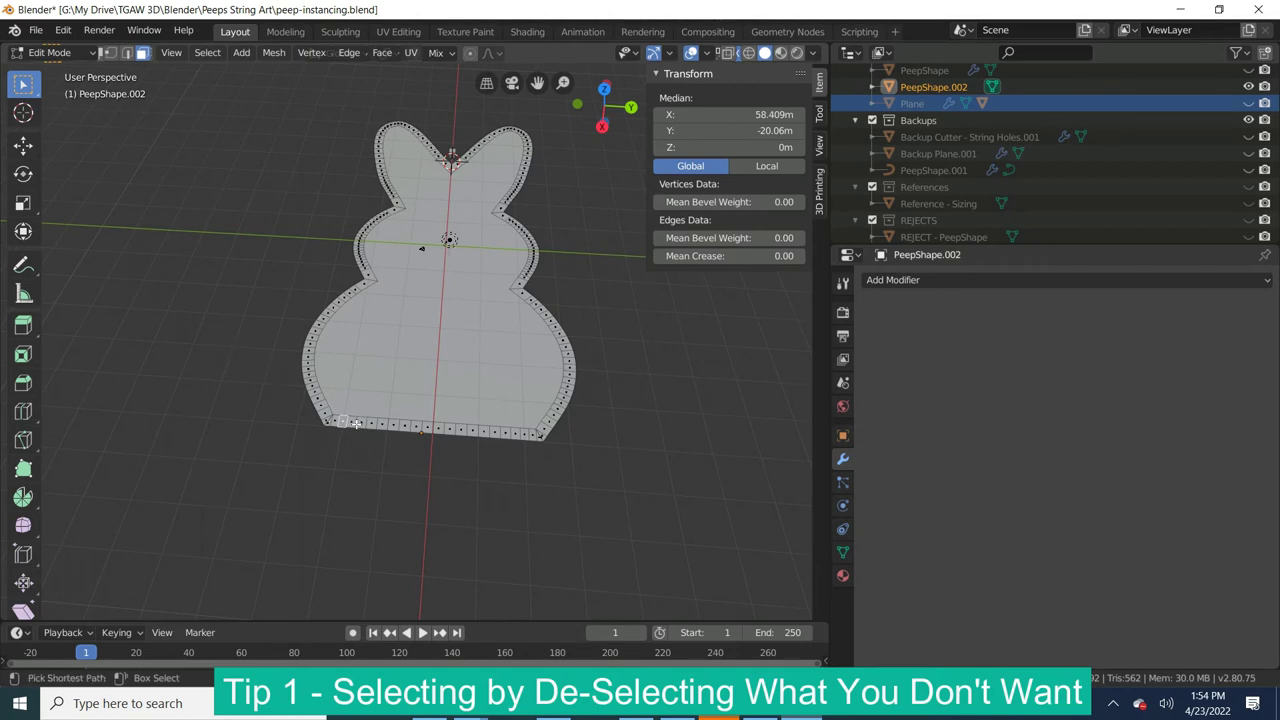
Pick a shortest-path run of border faces from the bottom-left corner up the right side
{"action": "left_click", "coordinate": [350, 423], "text": "ctrl"}
{"action": "left_click", "coordinate": [436, 427], "text": "ctrl"}
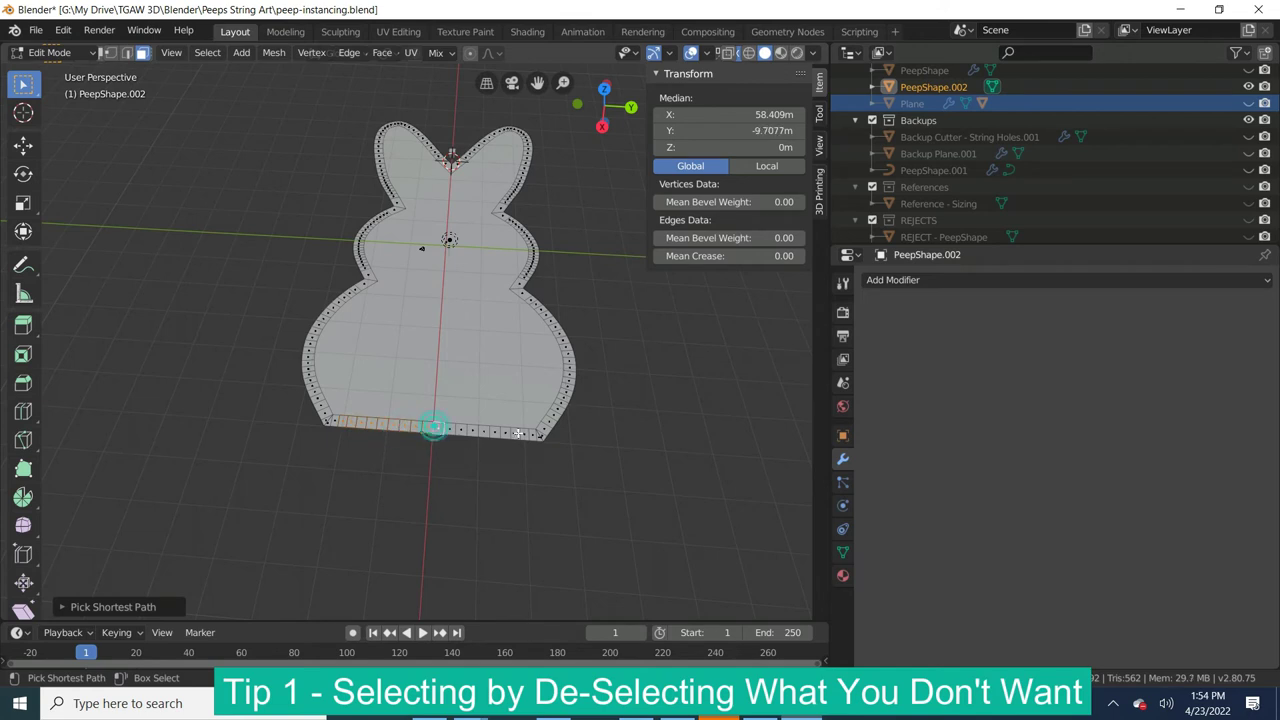
{"action": "left_click", "coordinate": [518, 433], "text": "ctrl"}
{"action": "left_click", "coordinate": [560, 410], "text": "ctrl"}
{"action": "left_click", "coordinate": [566, 345], "text": "ctrl"}
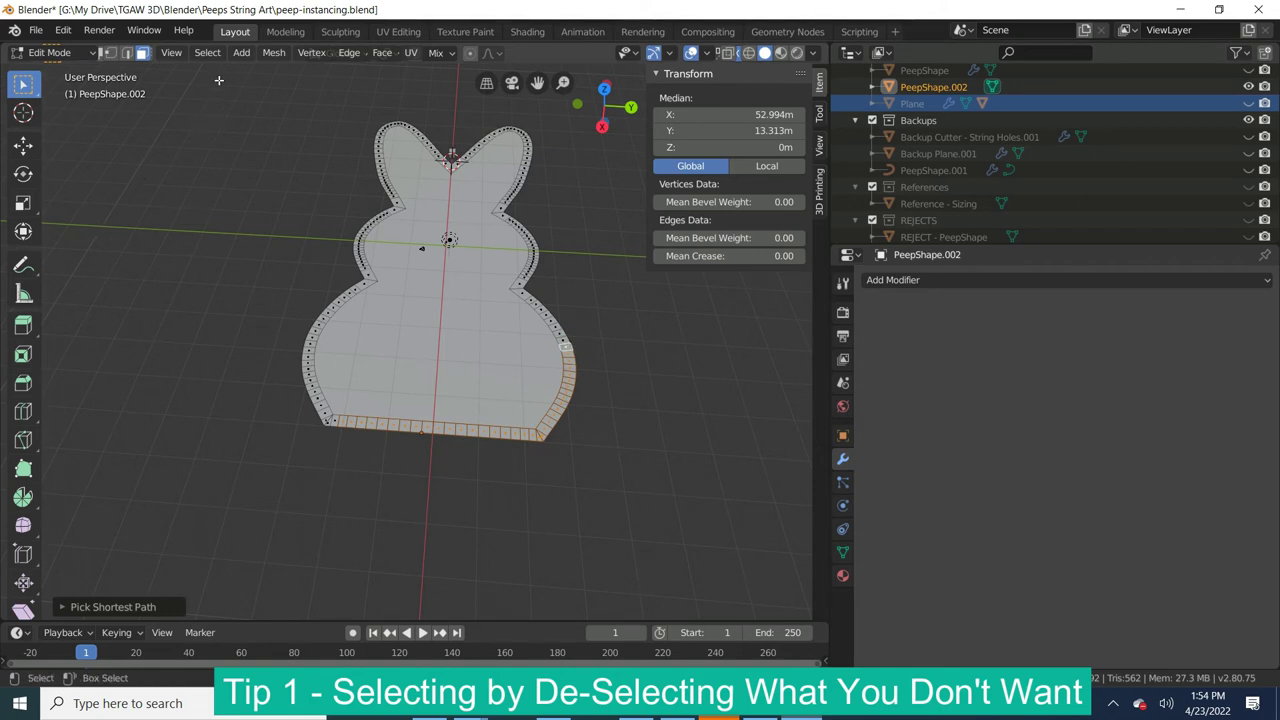
Box-select the remaining outline ring faces except the bunny's inner face, and delete them as Faces
{"action": "left_click_drag", "start_coordinate": [218, 80], "coordinate": [615, 462]}
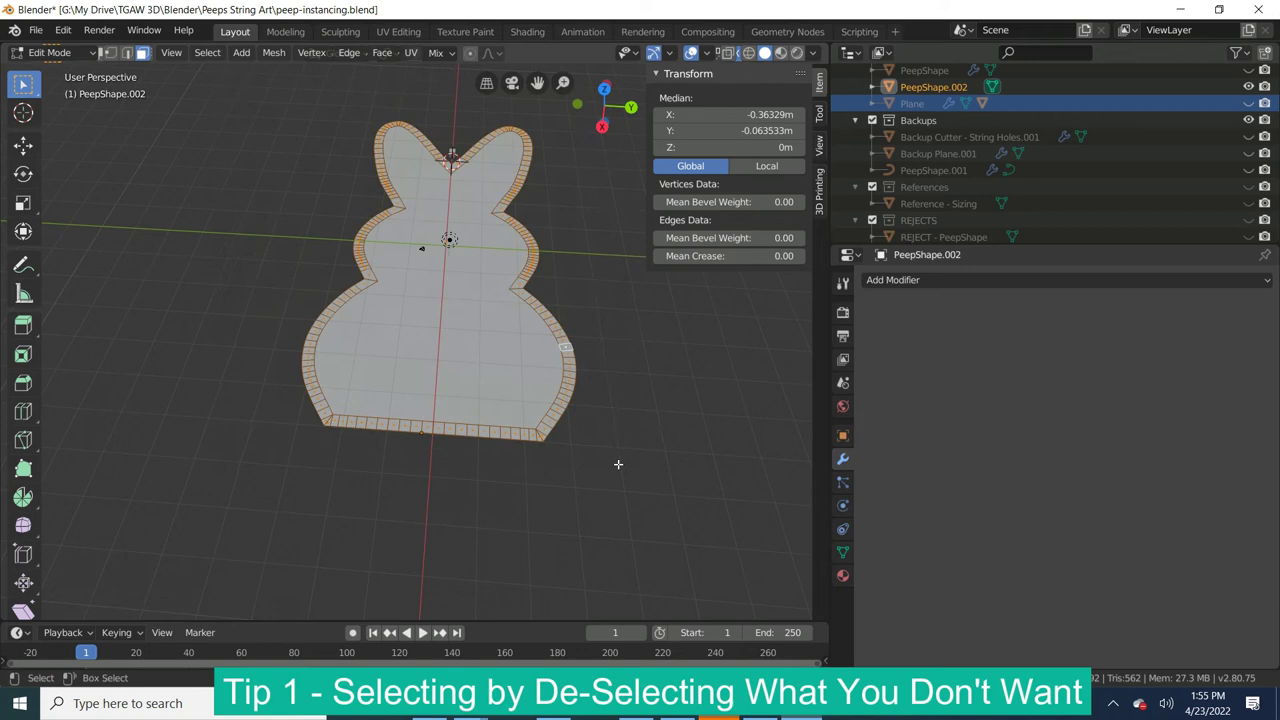
{"action": "left_click", "coordinate": [431, 305]}
{"action": "key", "text": "x"}
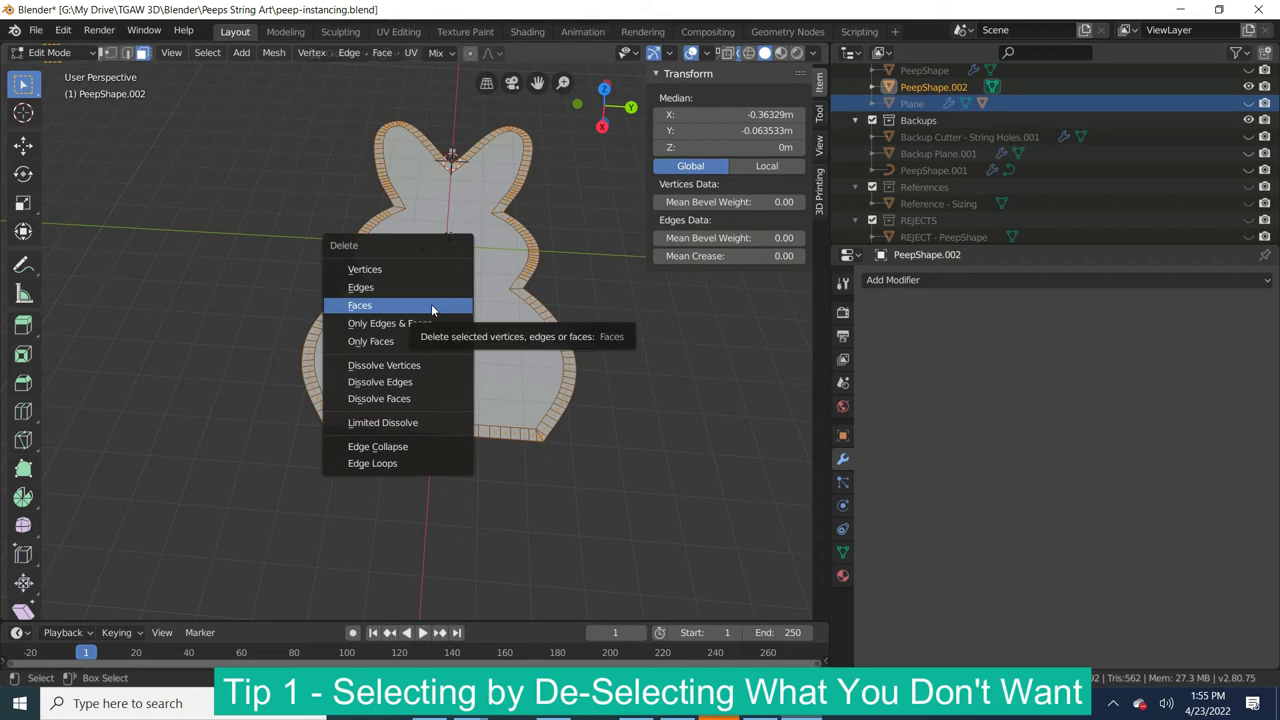
{"action": "left_click", "coordinate": [431, 306]}
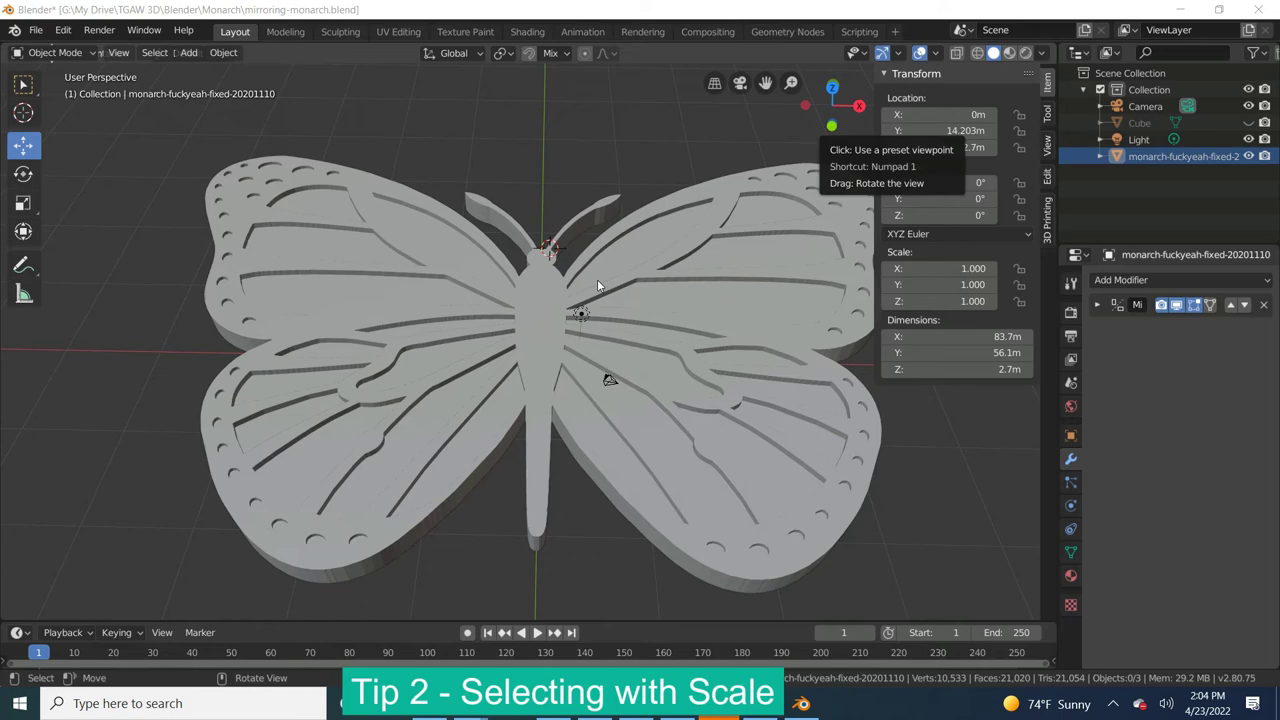
Select the butterfly, enter Edit Mode, and frame a selected edge on the left wing
{"action": "left_click", "coordinate": [597, 279]}
{"action": "left_click", "coordinate": [55, 52]}
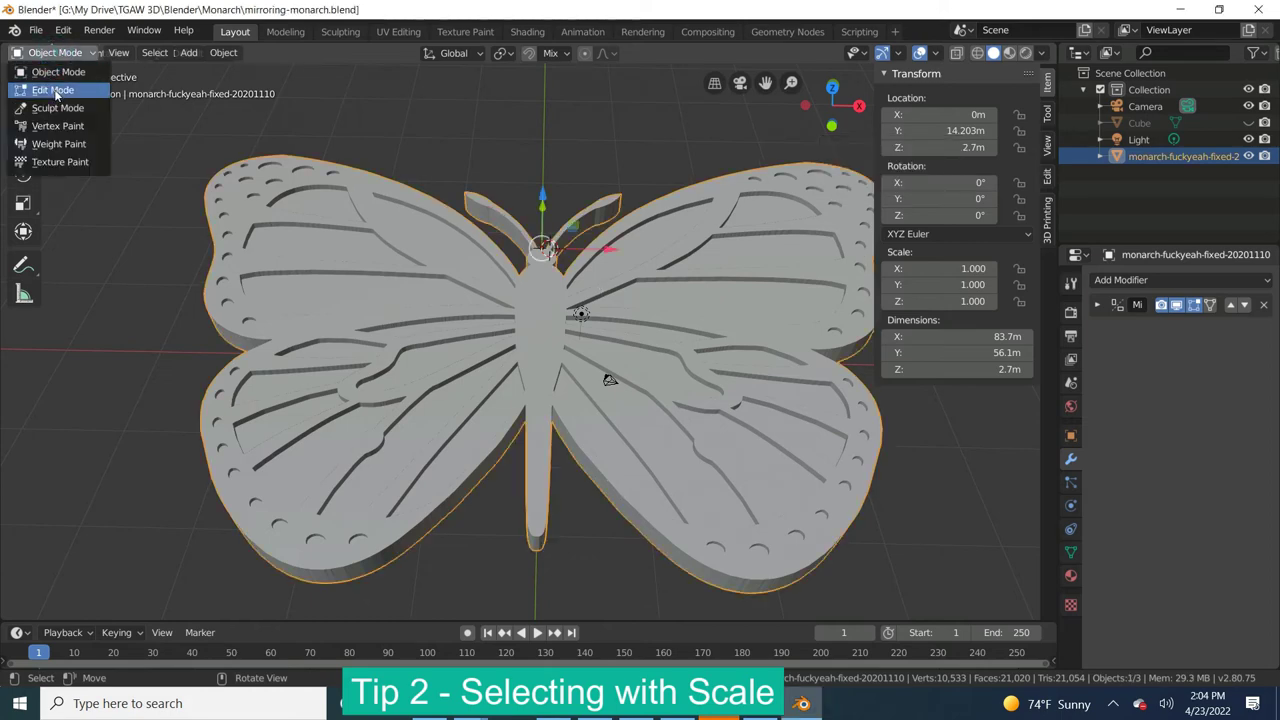
{"action": "left_click", "coordinate": [45, 92]}
{"action": "left_click", "coordinate": [288, 198]}
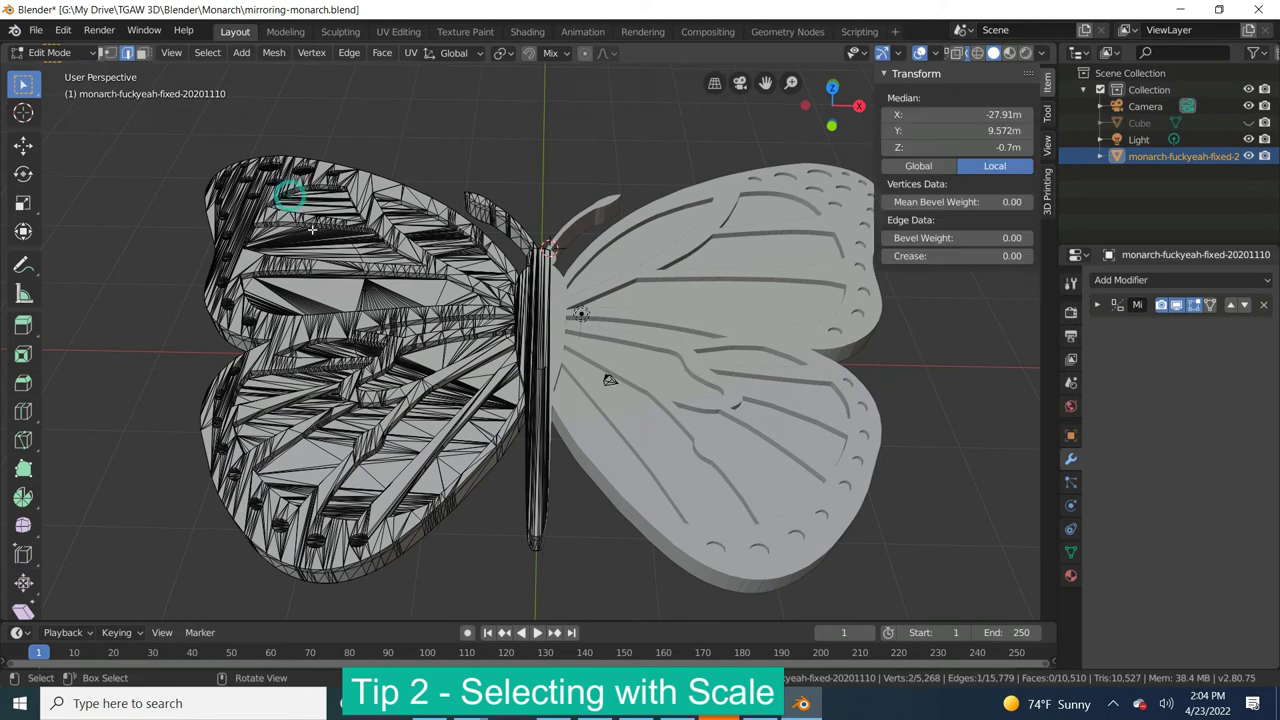
{"action": "key", "text": "KP_Decimal"}
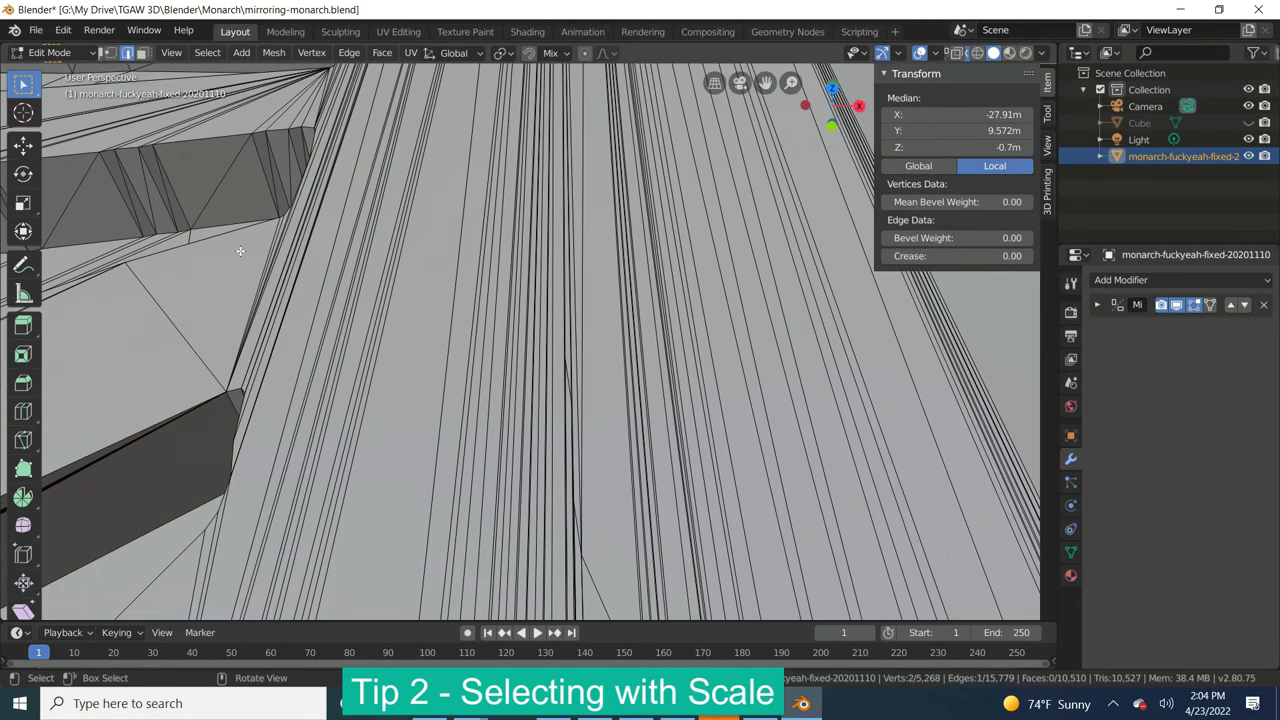
{"action": "middle_click_drag", "start_coordinate": [240, 251], "coordinate": [261, 247]}
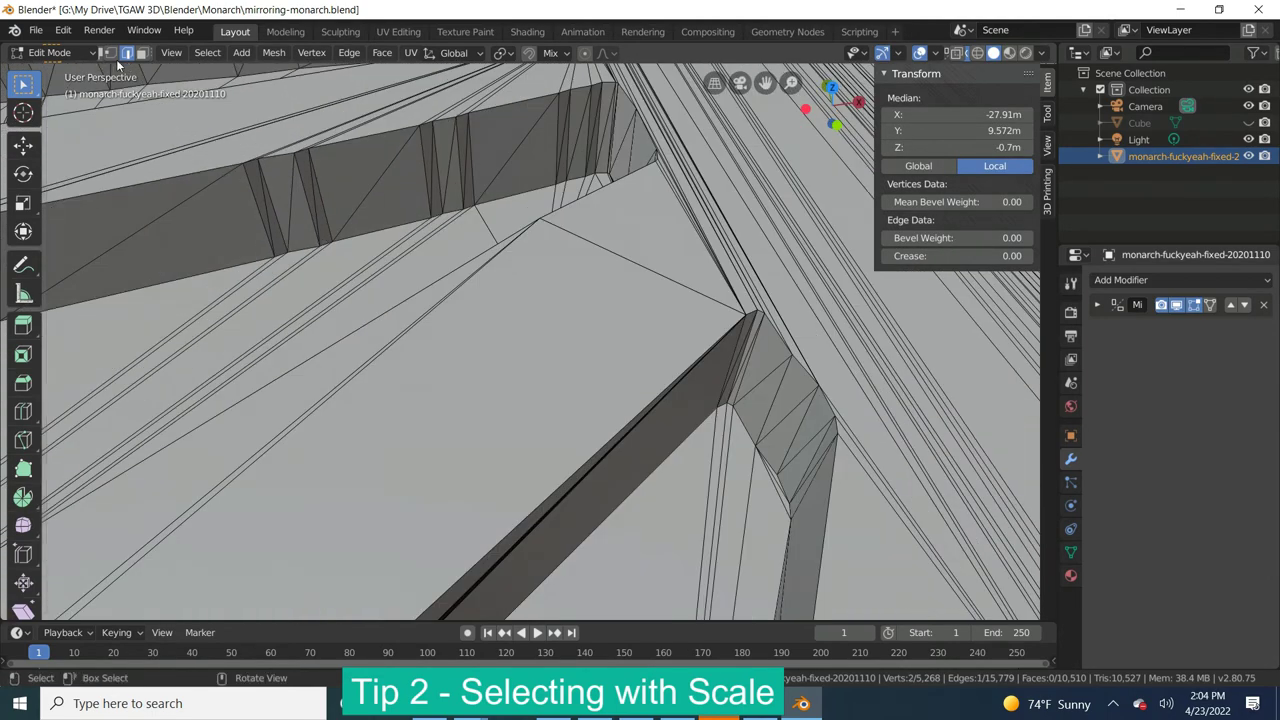
In Vertex select mode, pick a single wing vertex, zoom out, and return to Object Mode
{"action": "left_click", "coordinate": [110, 52]}
{"action": "left_click", "coordinate": [251, 164]}
{"action": "scroll", "coordinate": [253, 200], "scroll_direction": "down", "scroll_amount": 8}
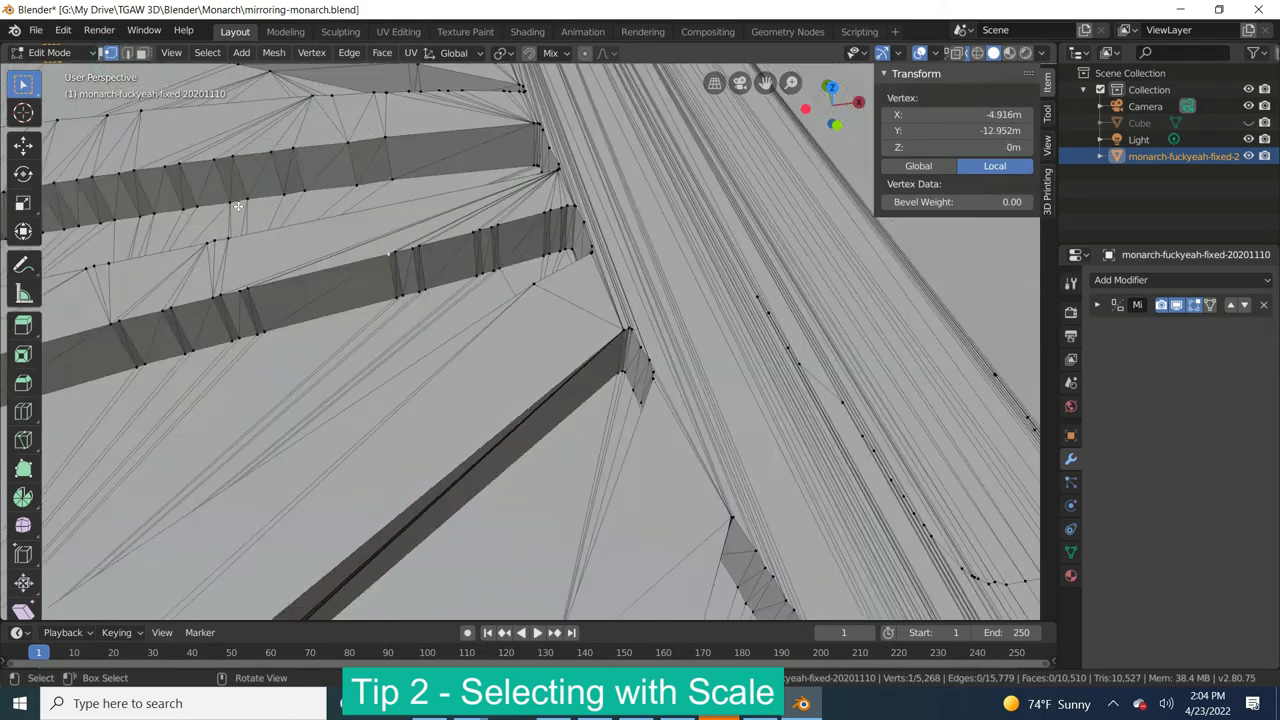
{"action": "scroll", "coordinate": [253, 218], "scroll_direction": "down", "scroll_amount": 3}
{"action": "left_click", "coordinate": [88, 52]}
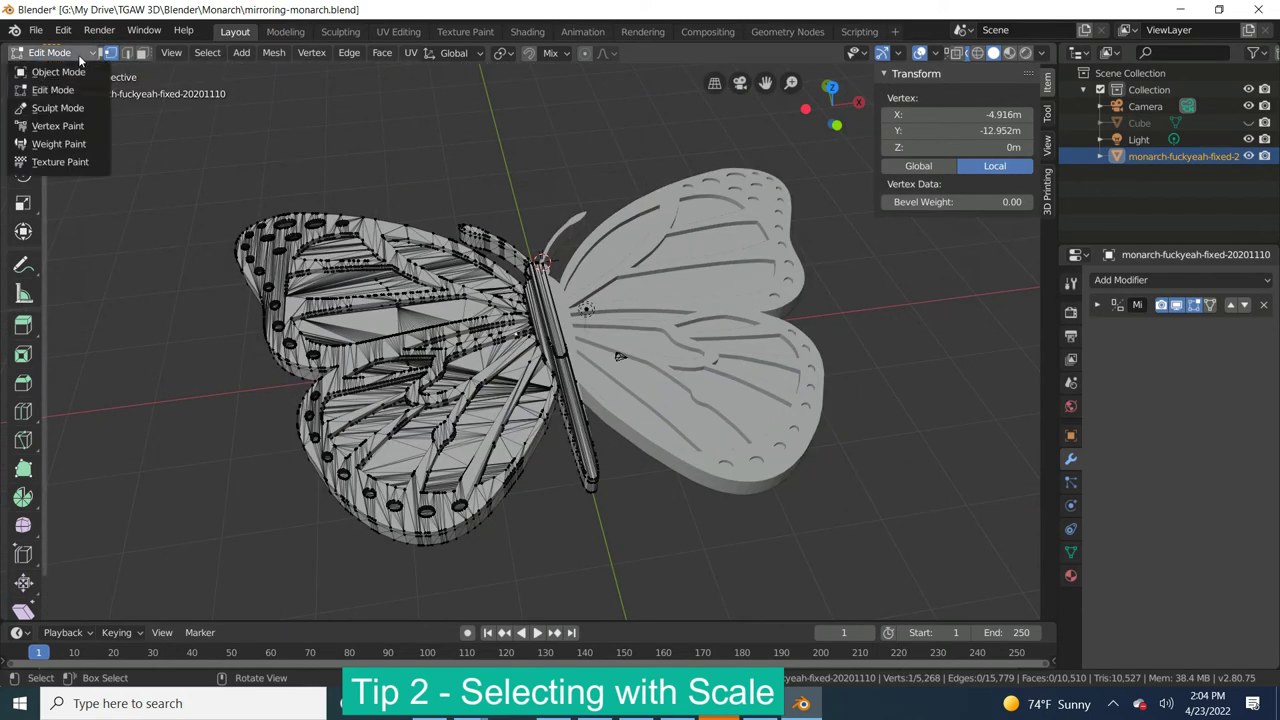
{"action": "left_click", "coordinate": [60, 72]}
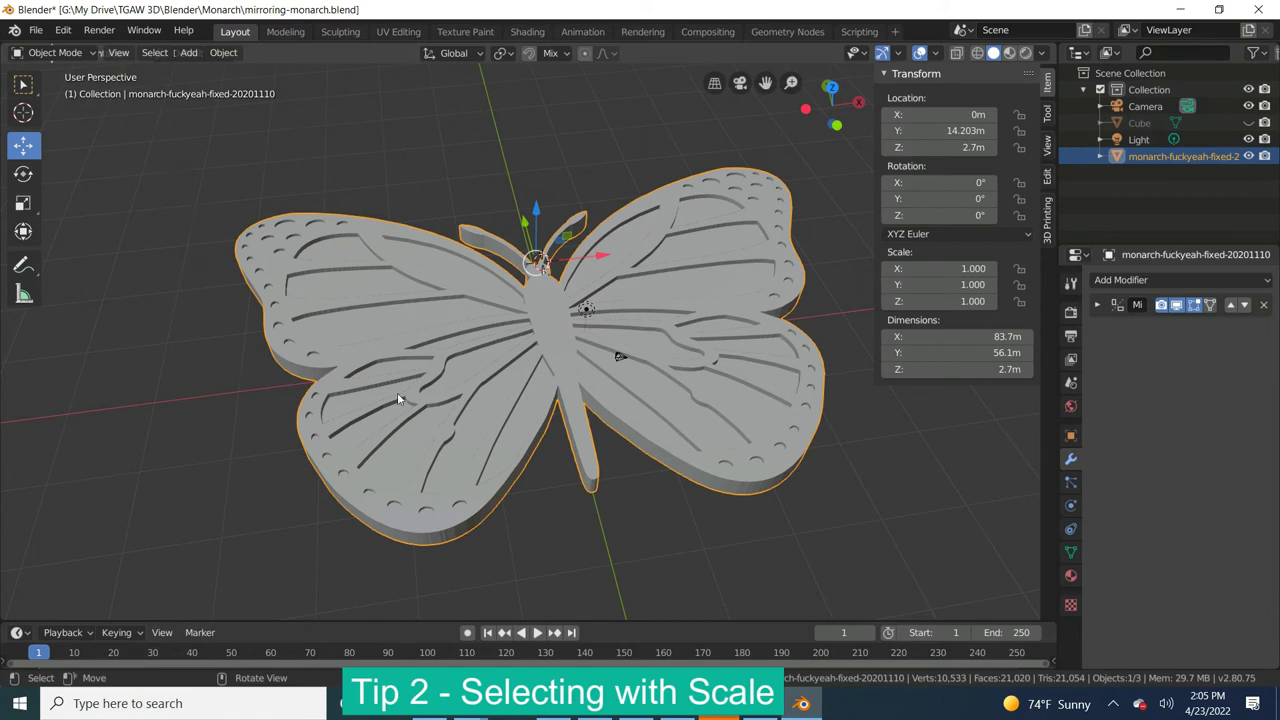
{"action": "middle_click_drag", "start_coordinate": [505, 449], "coordinate": [482, 452]}
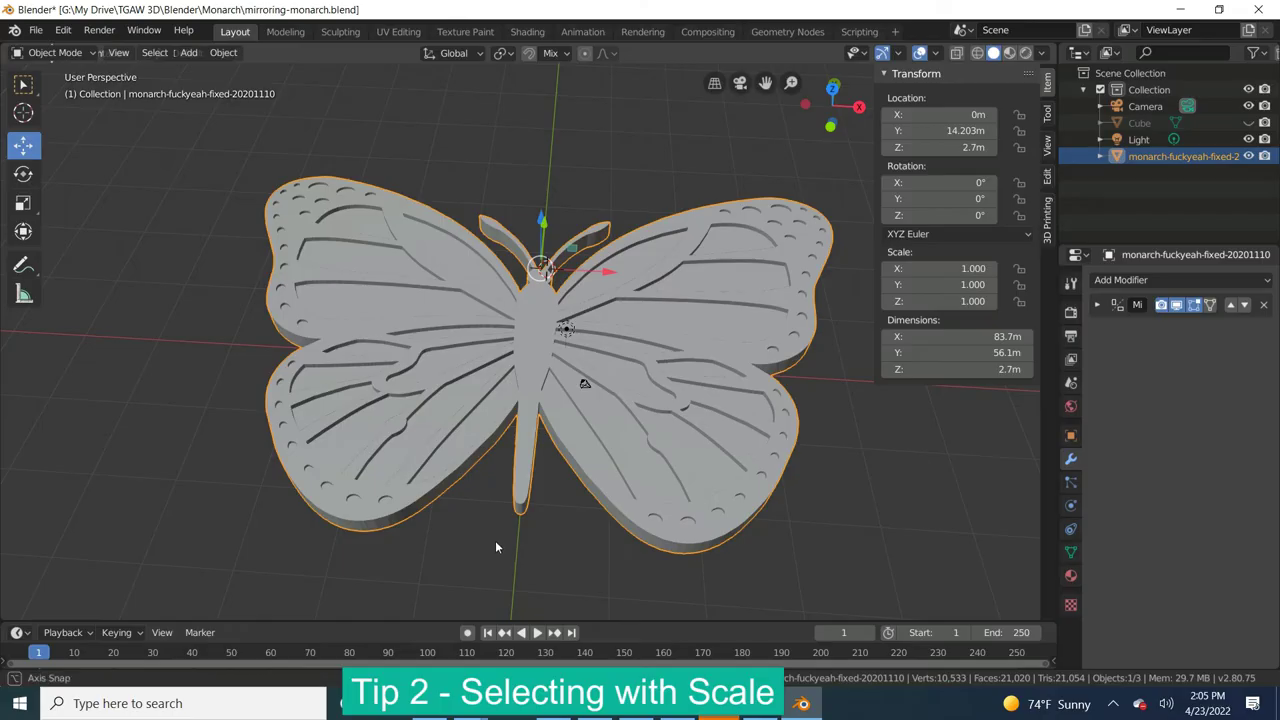
{"action": "middle_click_drag", "start_coordinate": [495, 540], "coordinate": [414, 449]}
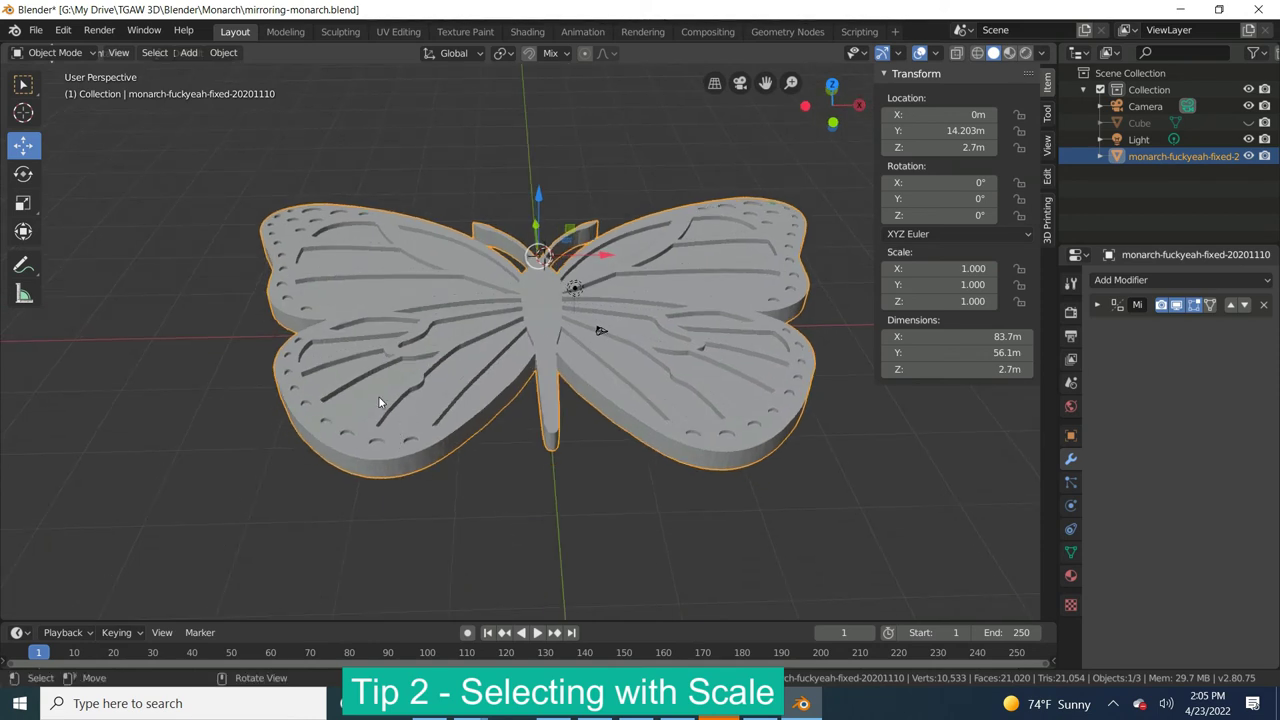
{"action": "middle_click_drag", "start_coordinate": [405, 388], "coordinate": [362, 394]}
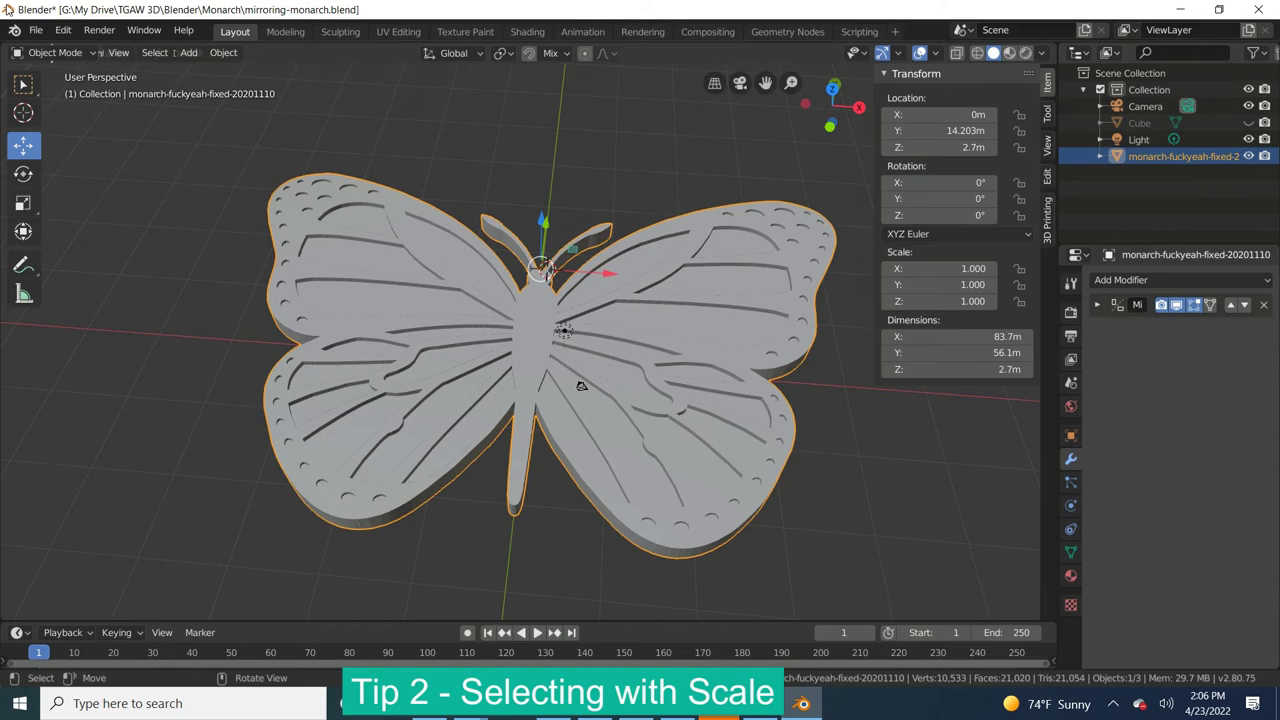
Put the butterfly in Edit Mode with X-ray enabled and Vertex select active
{"action": "left_click", "coordinate": [50, 53]}
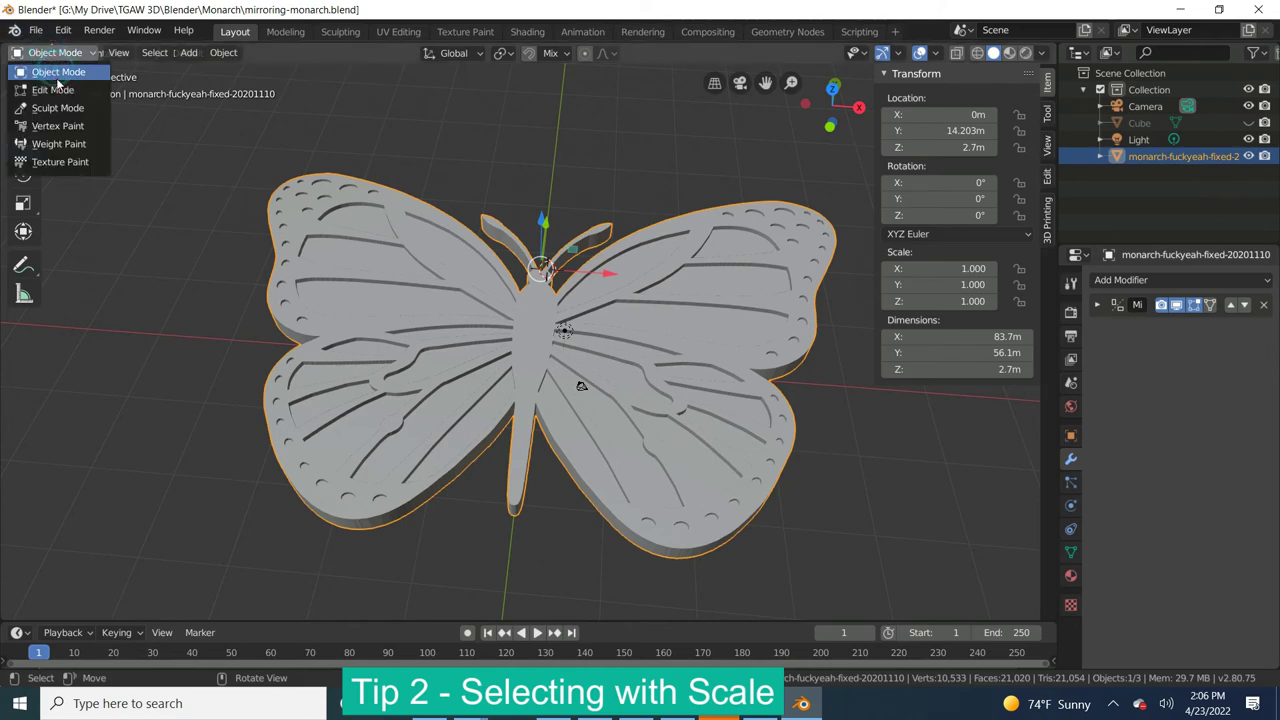
{"action": "left_click", "coordinate": [55, 90]}
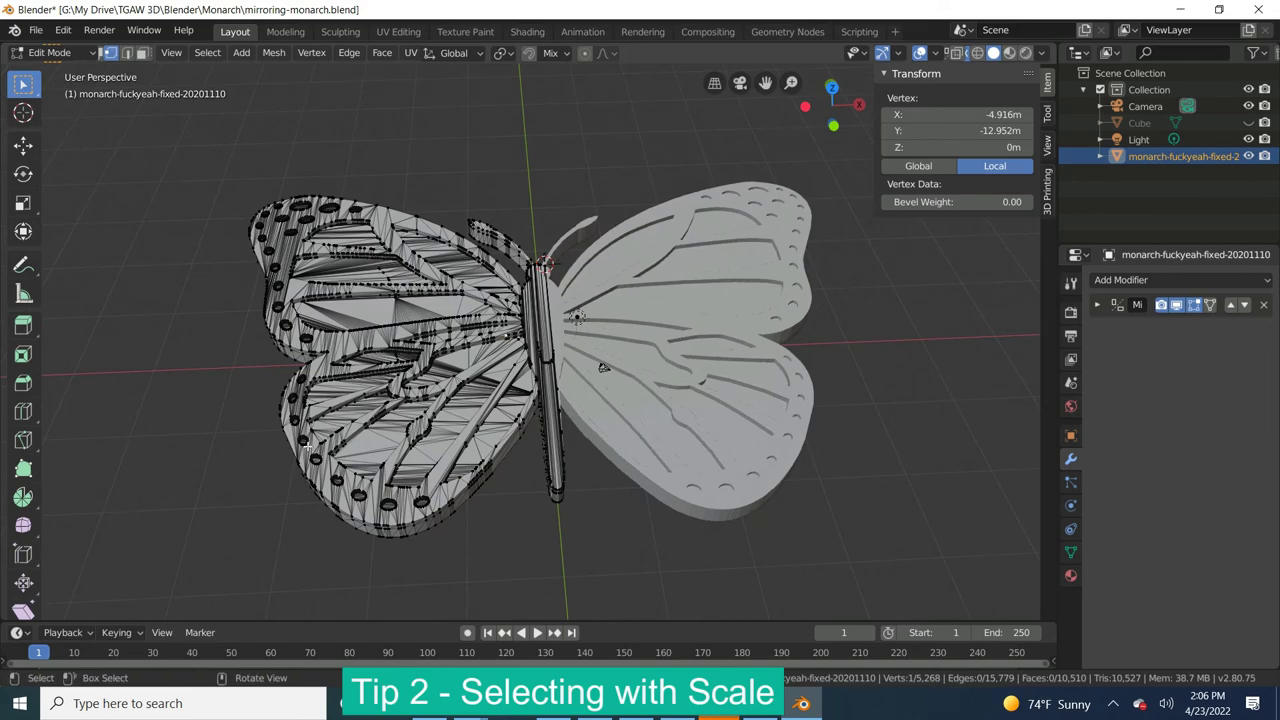
{"action": "scroll", "coordinate": [323, 443], "scroll_direction": "up", "scroll_amount": 5}
{"action": "scroll", "coordinate": [323, 443], "scroll_direction": "up", "scroll_amount": 6}
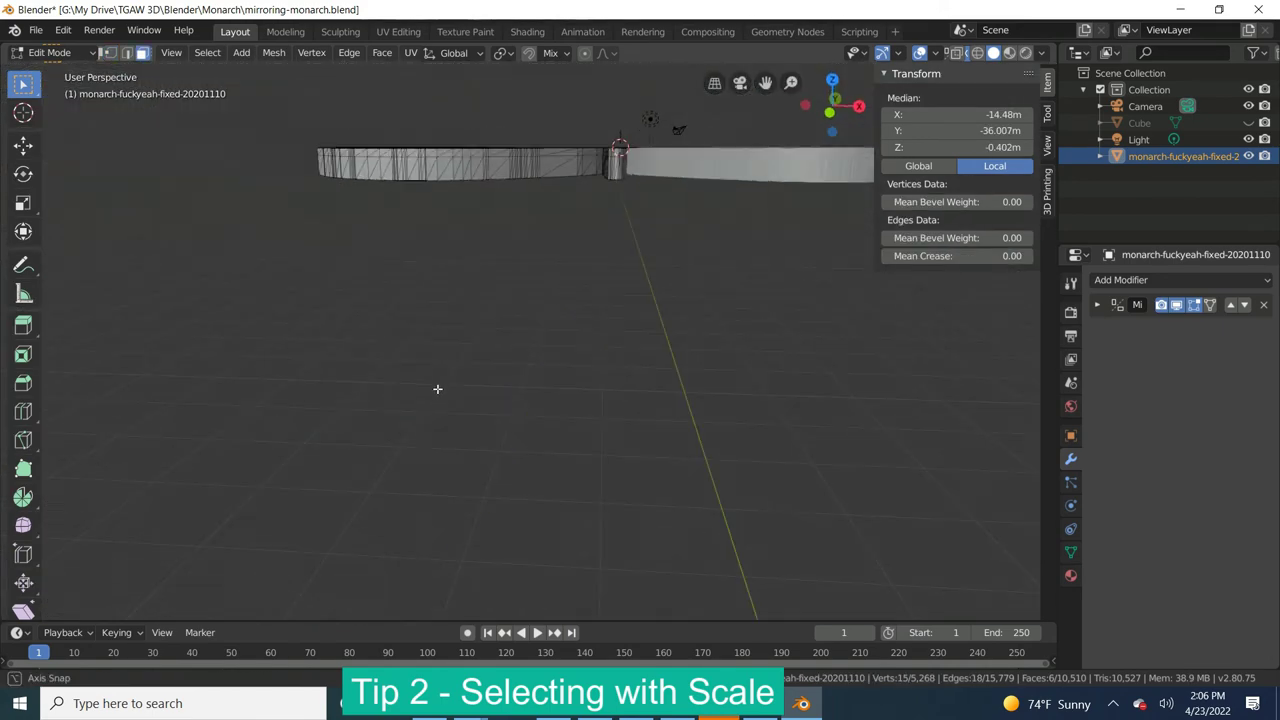
{"action": "left_click", "coordinate": [957, 54]}
{"action": "left_click", "coordinate": [110, 53]}
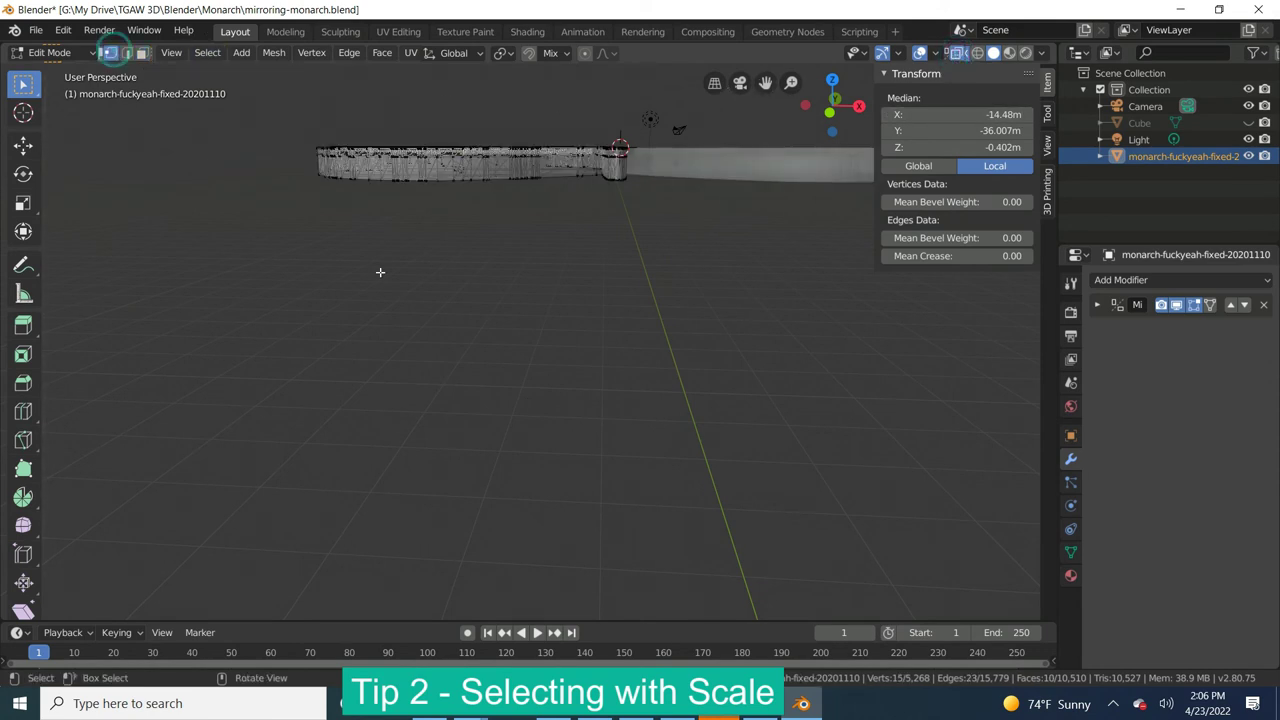
Box-select all the left wing's vertices from a side view, then turn X-ray off
{"action": "mouse_move", "coordinate": [380, 271]}
{"action": "middle_mouse_down"}
{"action": "mouse_move", "coordinate": [393, 286]}
{"action": "mouse_move", "coordinate": [397, 274]}
{"action": "middle_mouse_up"}
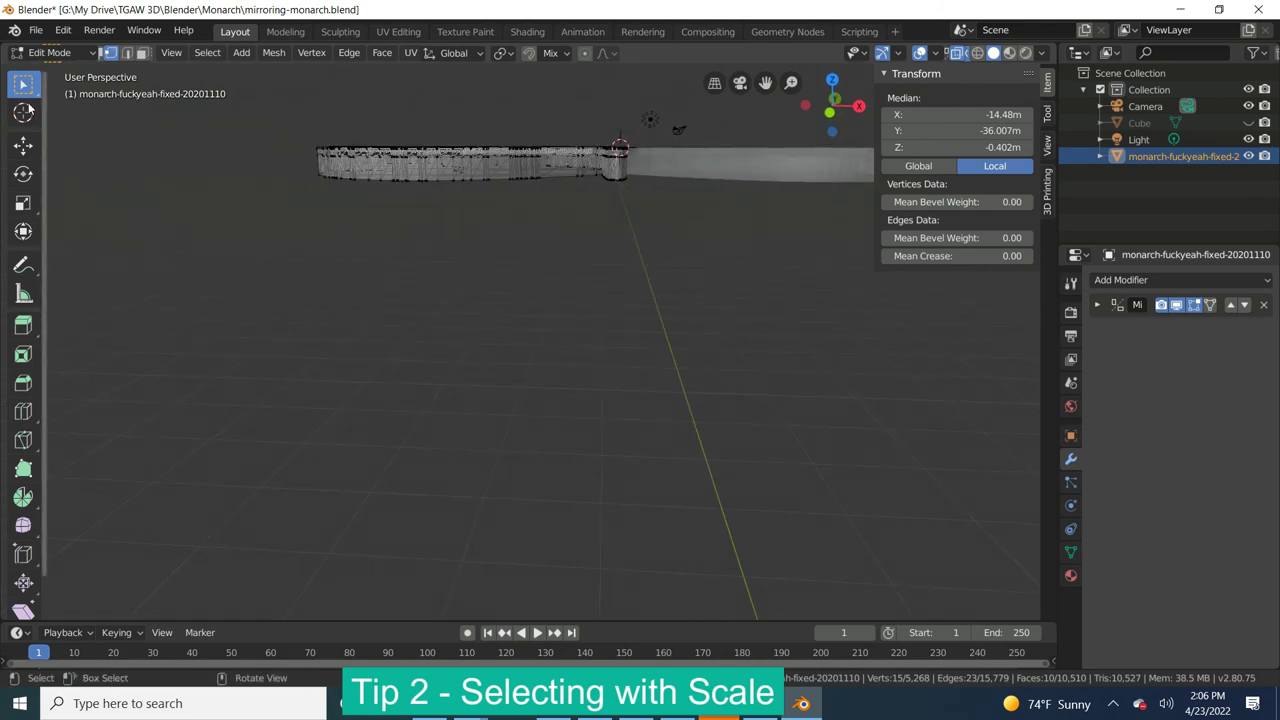
{"action": "left_click_drag", "start_coordinate": [297, 127], "coordinate": [605, 168]}
{"action": "middle_click_drag", "start_coordinate": [589, 216], "coordinate": [584, 269]}
{"action": "left_click", "coordinate": [960, 54]}
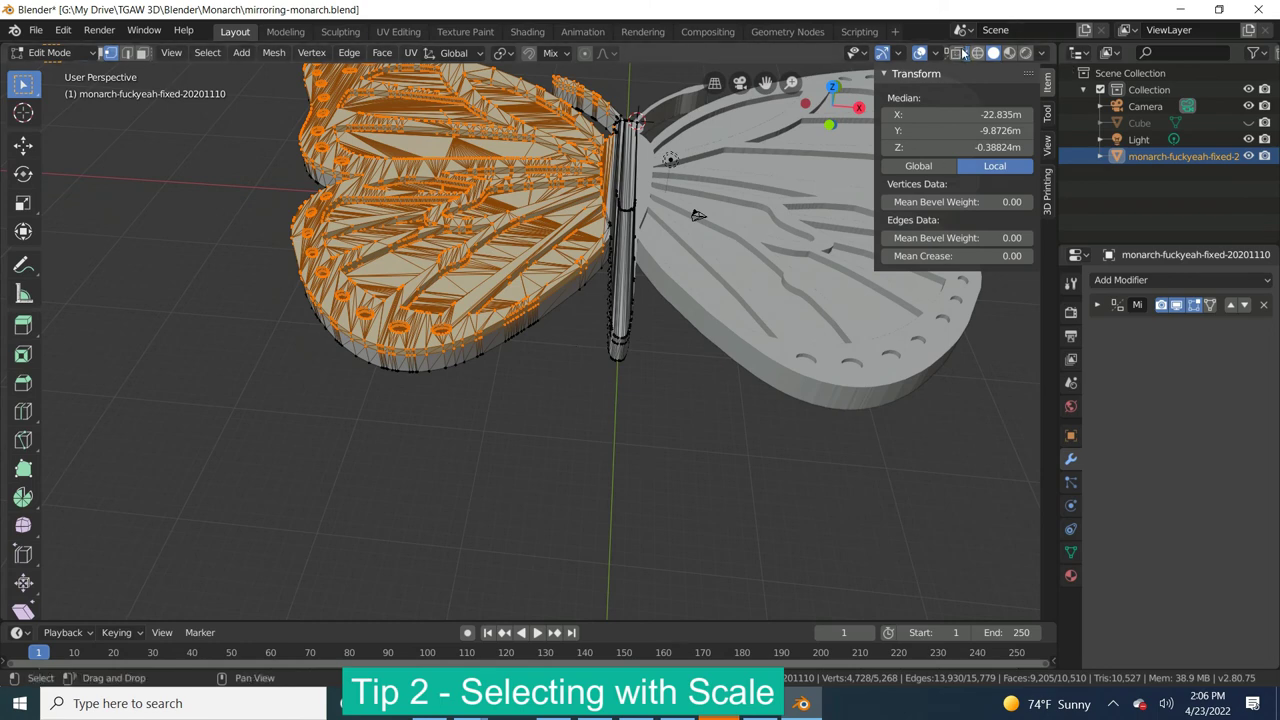
{"action": "left_click", "coordinate": [52, 52]}
Back in Object Mode, change the butterfly's Z dimension from 2.7m to 27m in the N panel
{"action": "left_click", "coordinate": [62, 74]}
{"action": "scroll", "coordinate": [536, 406], "scroll_direction": "down", "scroll_amount": 3}
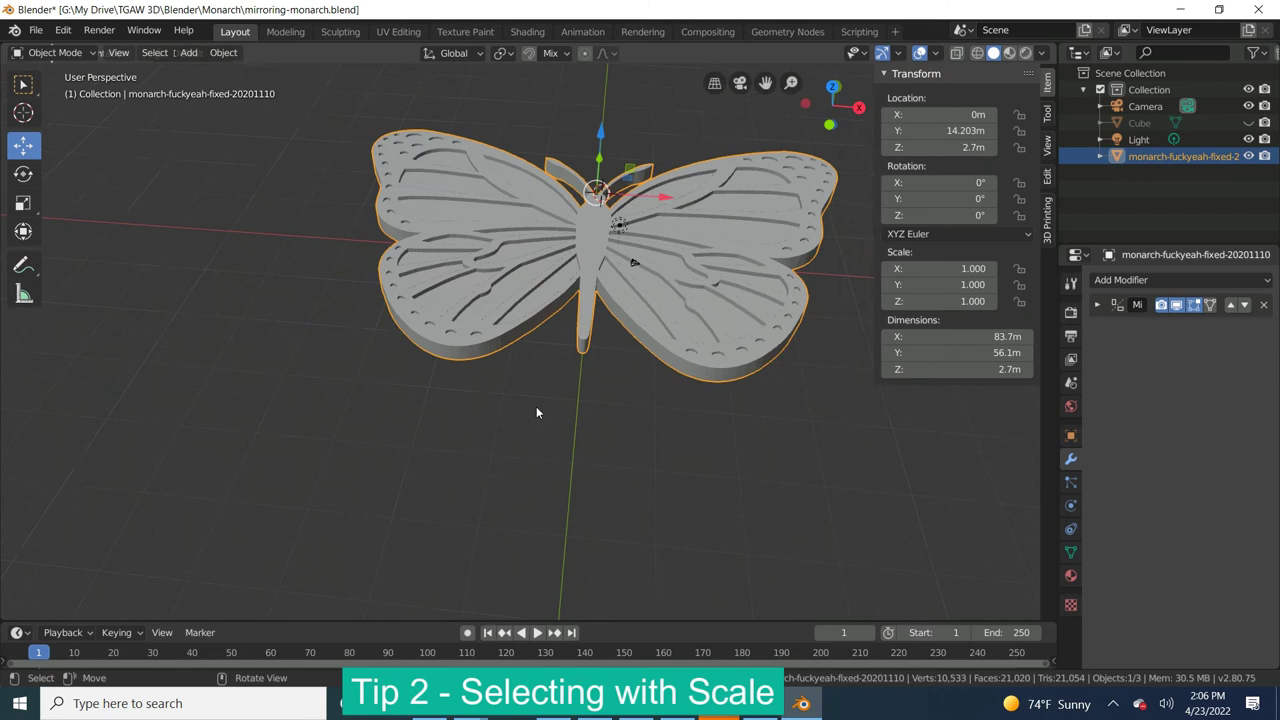
{"action": "middle_click_drag", "start_coordinate": [536, 406], "coordinate": [552, 383]}
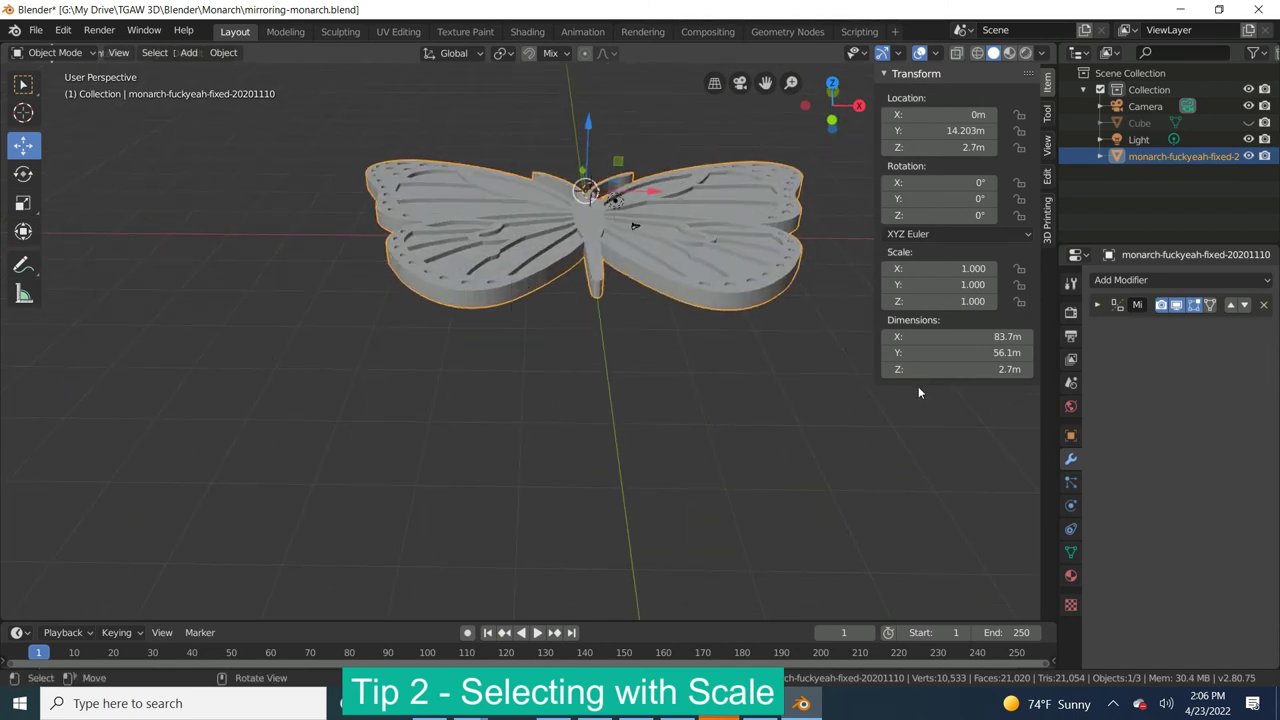
{"action": "left_click", "coordinate": [988, 369]}
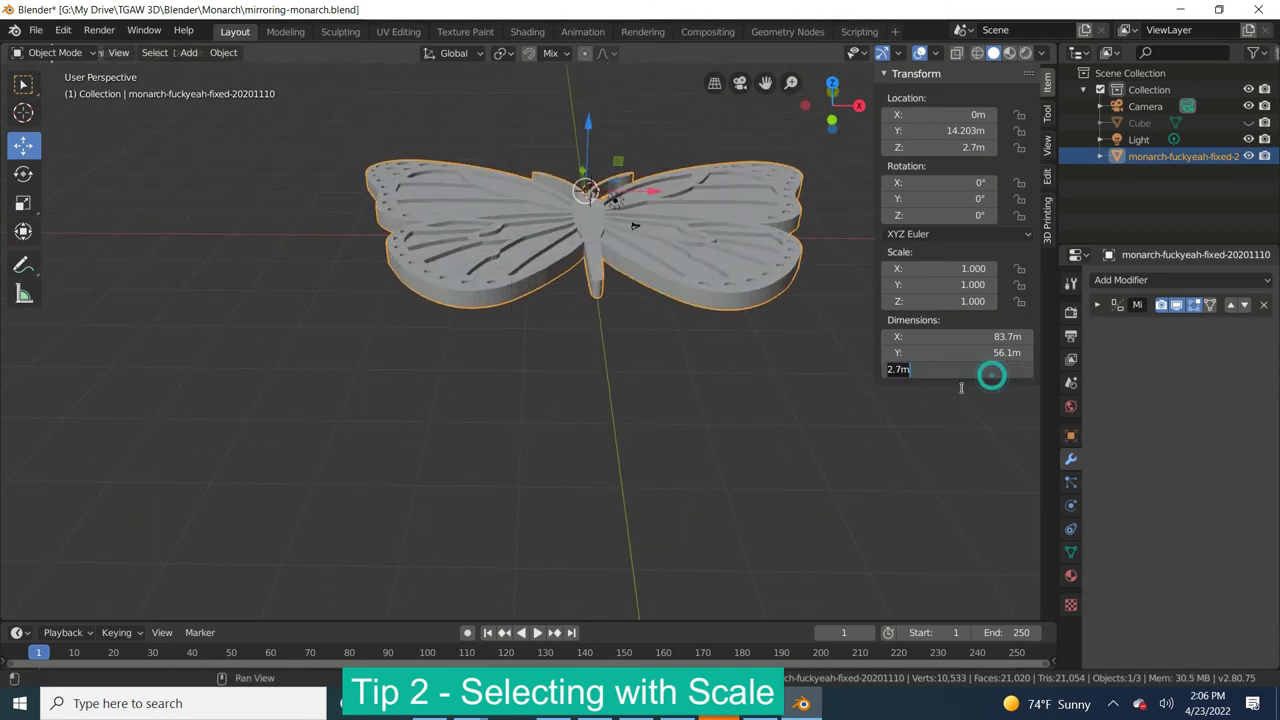
{"action": "left_click", "coordinate": [904, 369]}
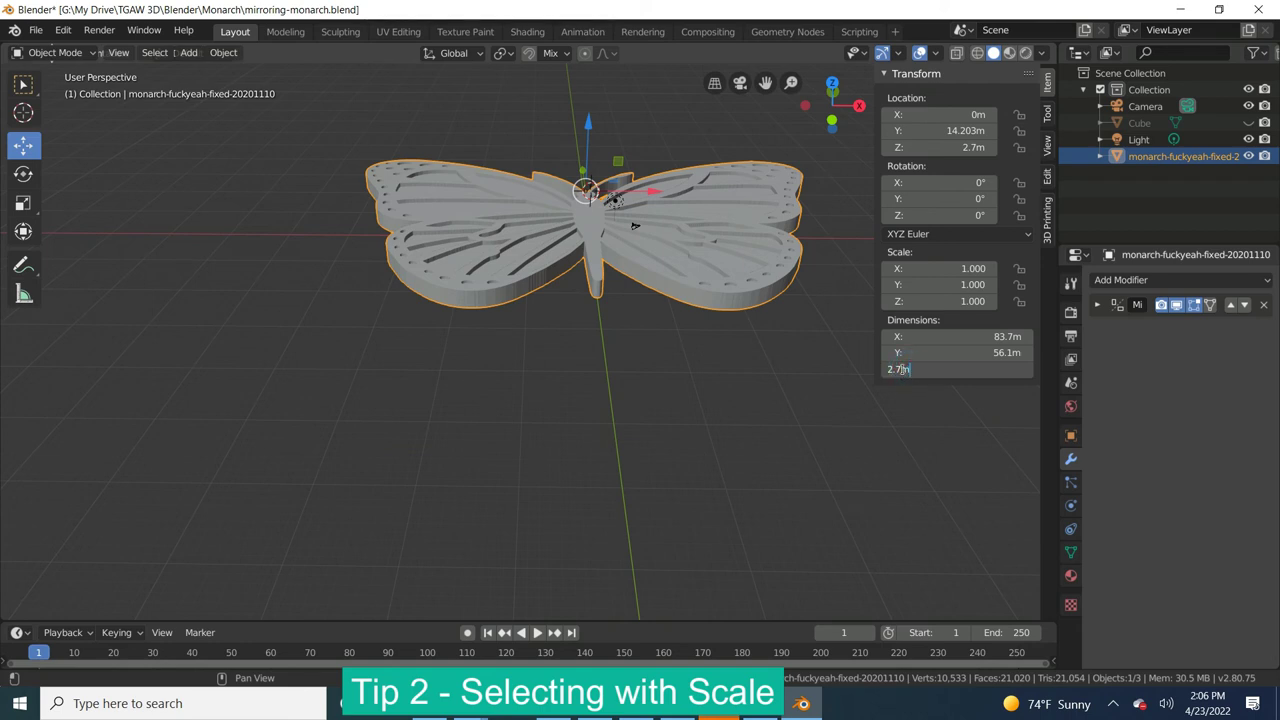
{"action": "key", "text": "BackSpace"}
{"action": "key", "text": "BackSpace"}
{"action": "type", "text": "7"}
{"action": "key", "text": "Return"}
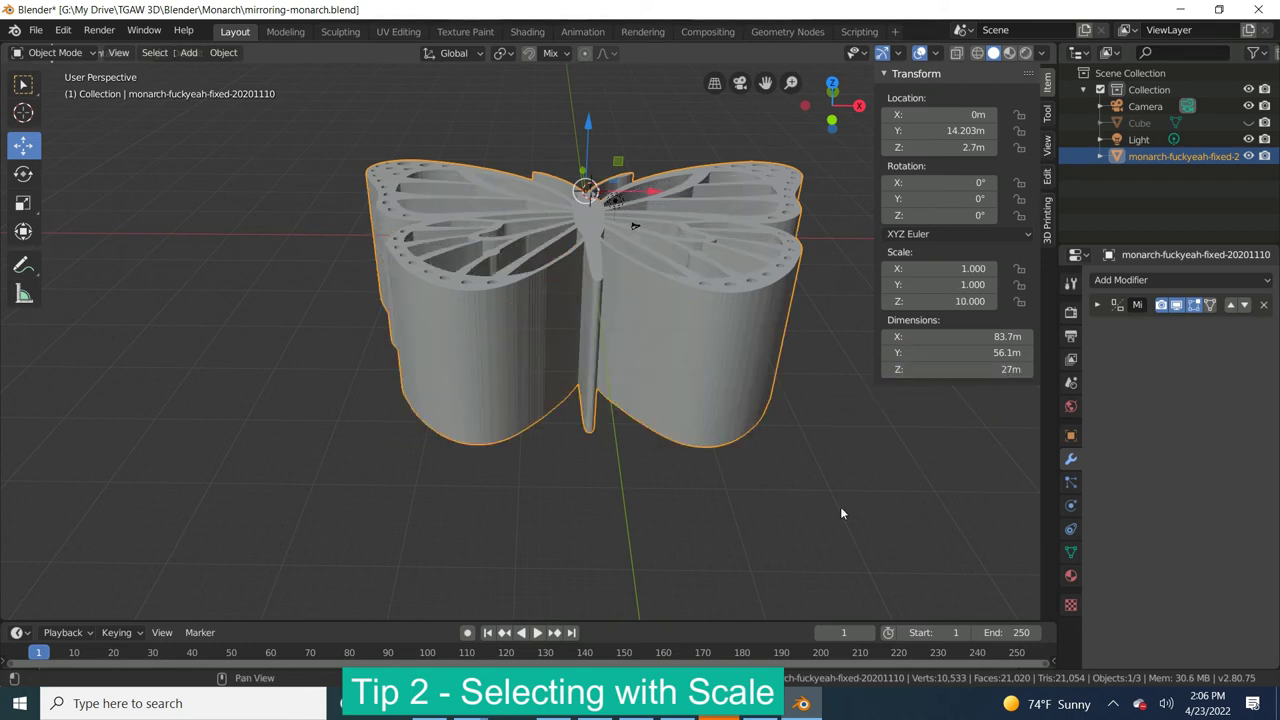
{"action": "middle_click_drag", "start_coordinate": [843, 512], "coordinate": [837, 477]}
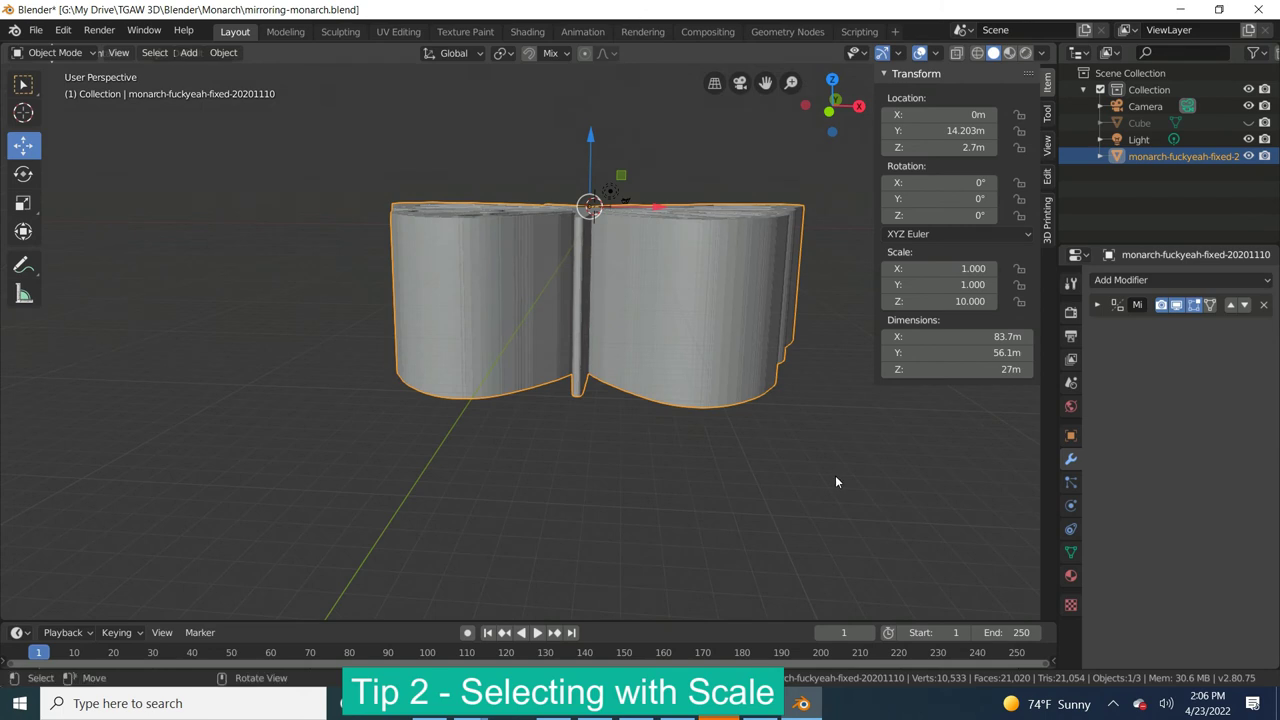
In Edit Mode with X-ray on, clear the selection and box-select the left half's top-edge vertices
{"action": "left_click", "coordinate": [55, 52]}
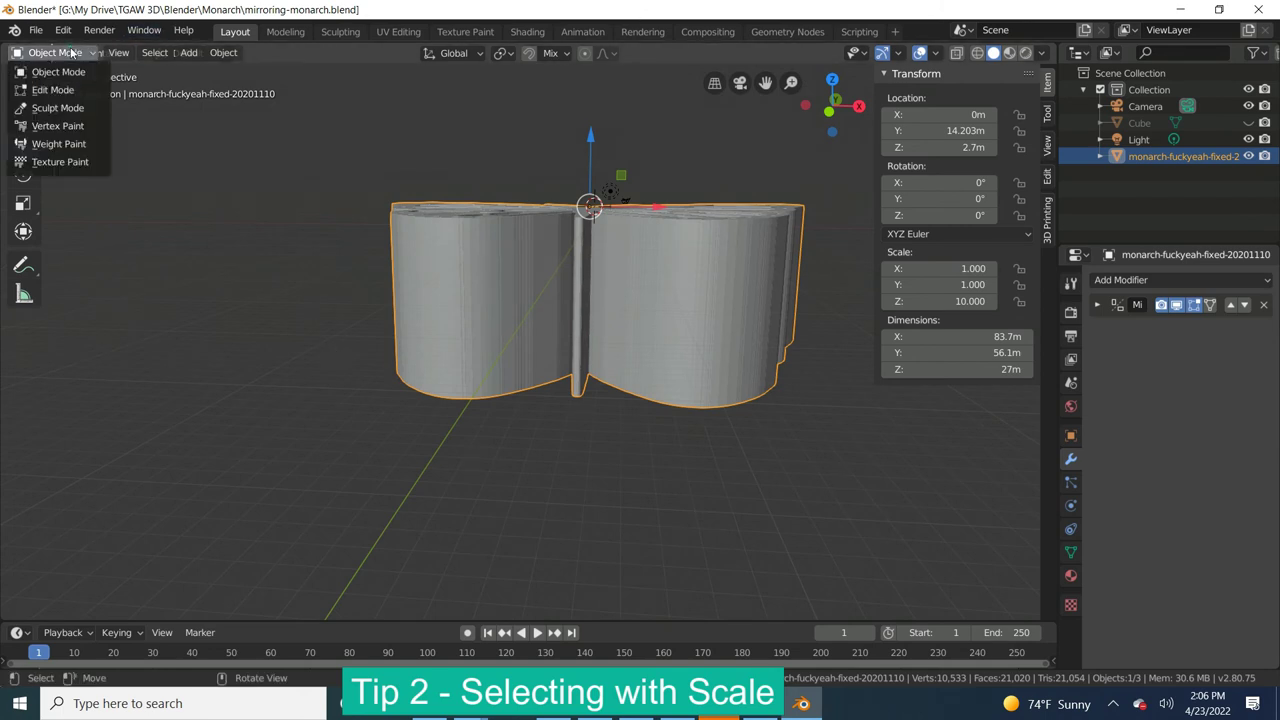
{"action": "left_click", "coordinate": [55, 89]}
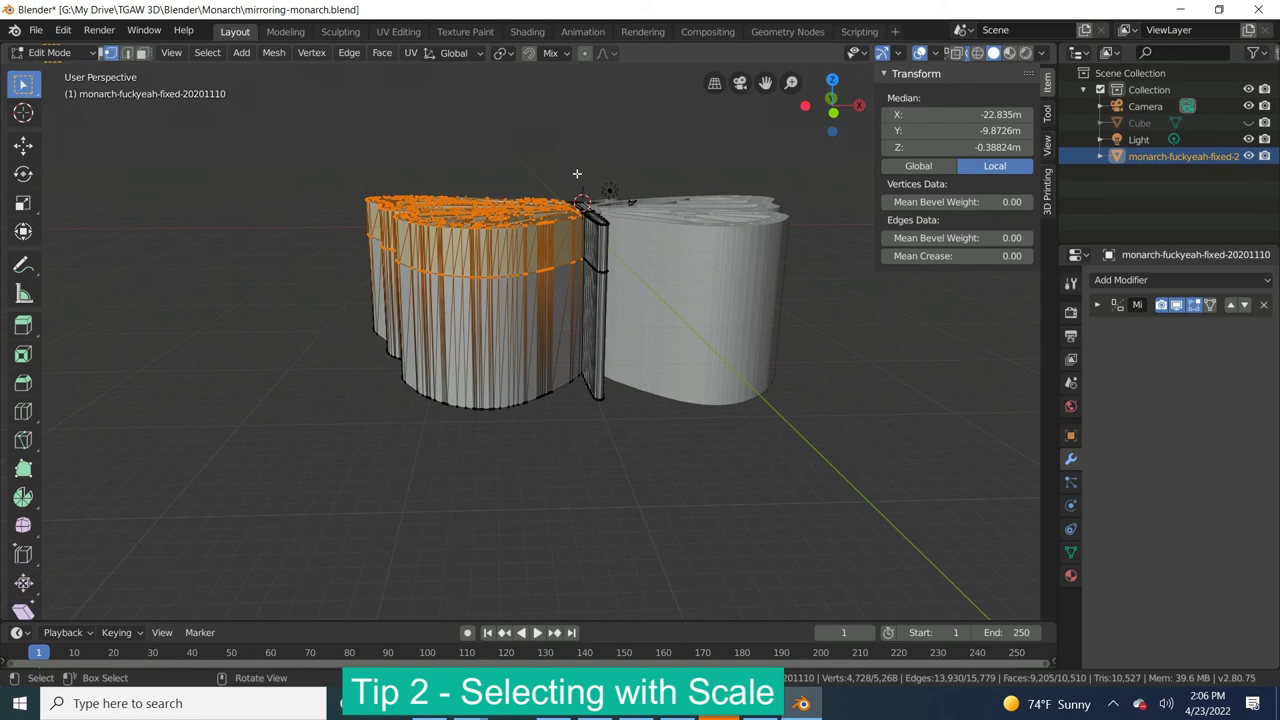
{"action": "left_click", "coordinate": [958, 53]}
{"action": "left_click", "coordinate": [757, 423]}
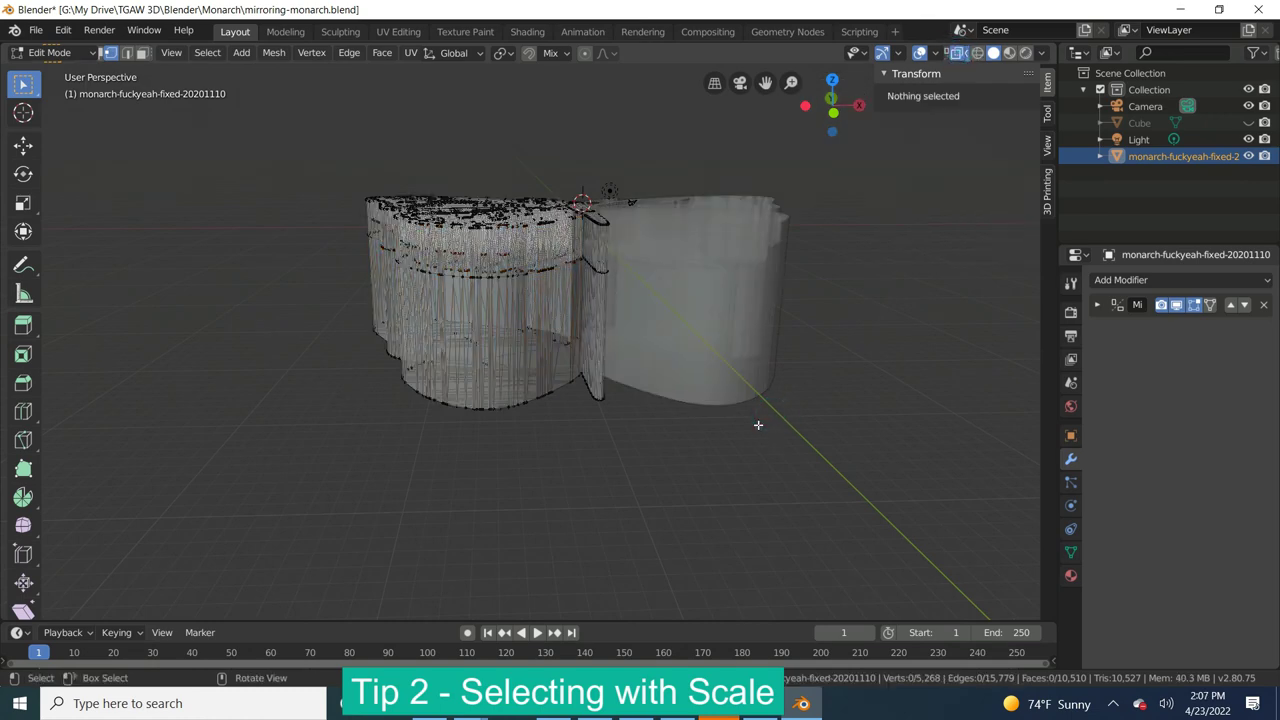
{"action": "middle_click_drag", "start_coordinate": [757, 423], "coordinate": [754, 410]}
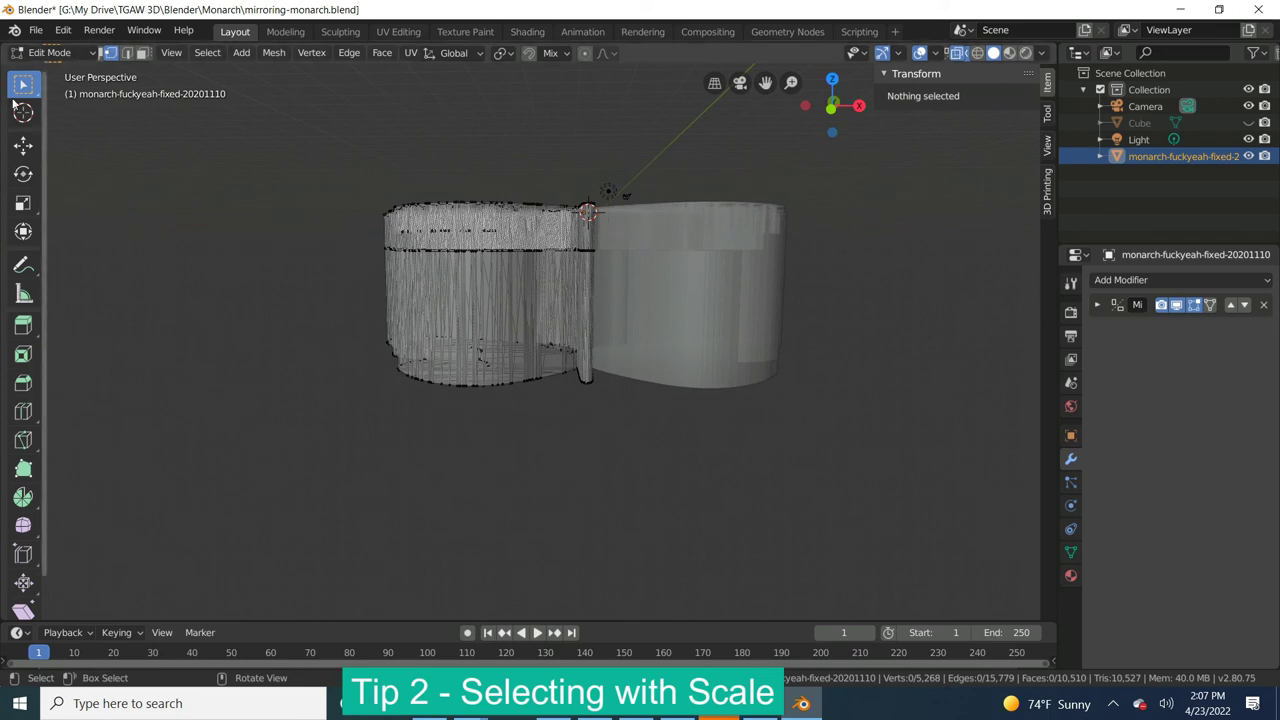
{"action": "left_click_drag", "start_coordinate": [331, 171], "coordinate": [661, 241]}
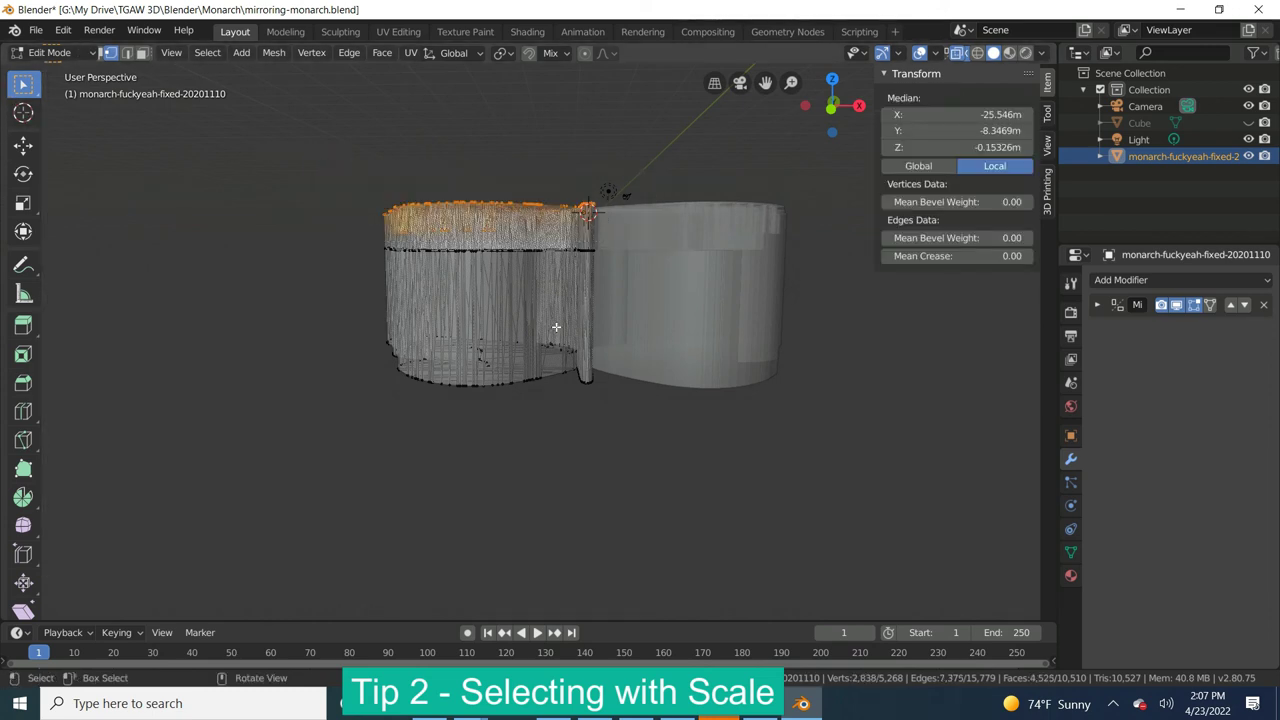
{"action": "middle_click_drag", "start_coordinate": [504, 323], "coordinate": [430, 340]}
In Object Mode with X-ray off, set the Z dimension back to 2.7m, then re-enter Edit Mode
{"action": "left_click", "coordinate": [55, 53]}
{"action": "left_click", "coordinate": [60, 72]}
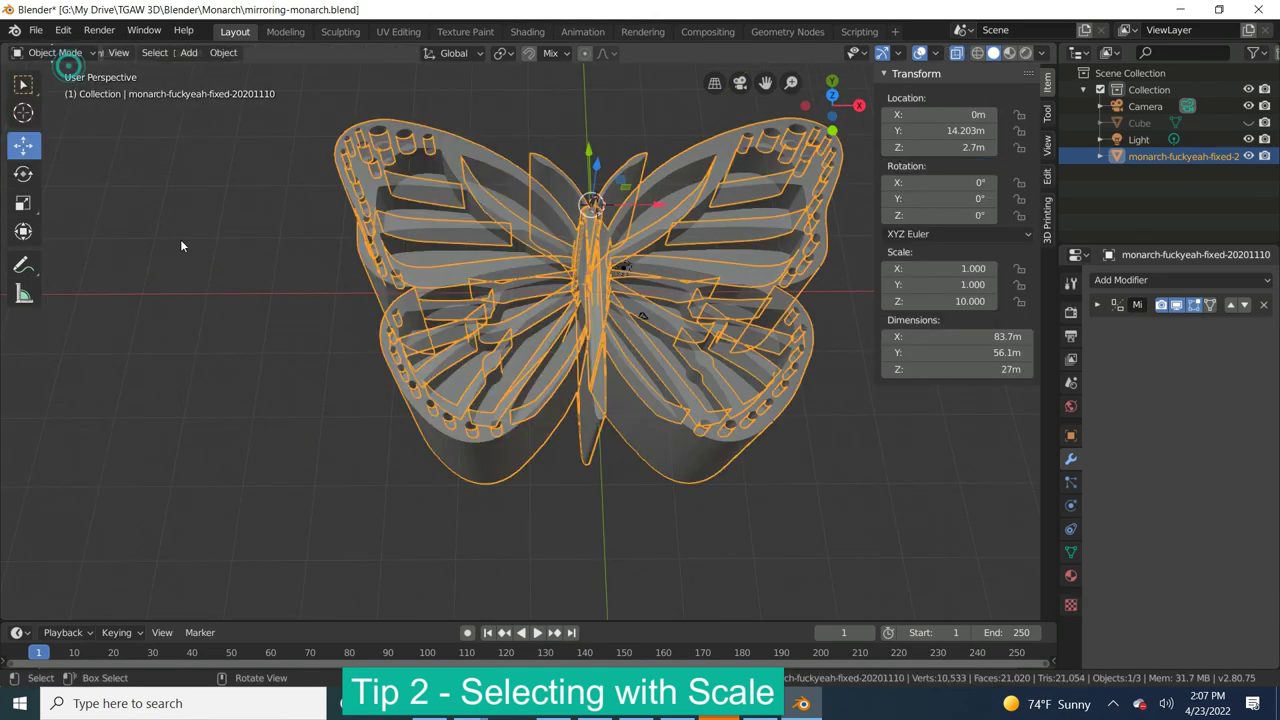
{"action": "left_click", "coordinate": [955, 55]}
{"action": "mouse_move", "coordinate": [752, 260]}
{"action": "middle_mouse_down"}
{"action": "mouse_move", "coordinate": [738, 242]}
{"action": "mouse_move", "coordinate": [760, 246]}
{"action": "middle_mouse_up"}
{"action": "left_click", "coordinate": [998, 369]}
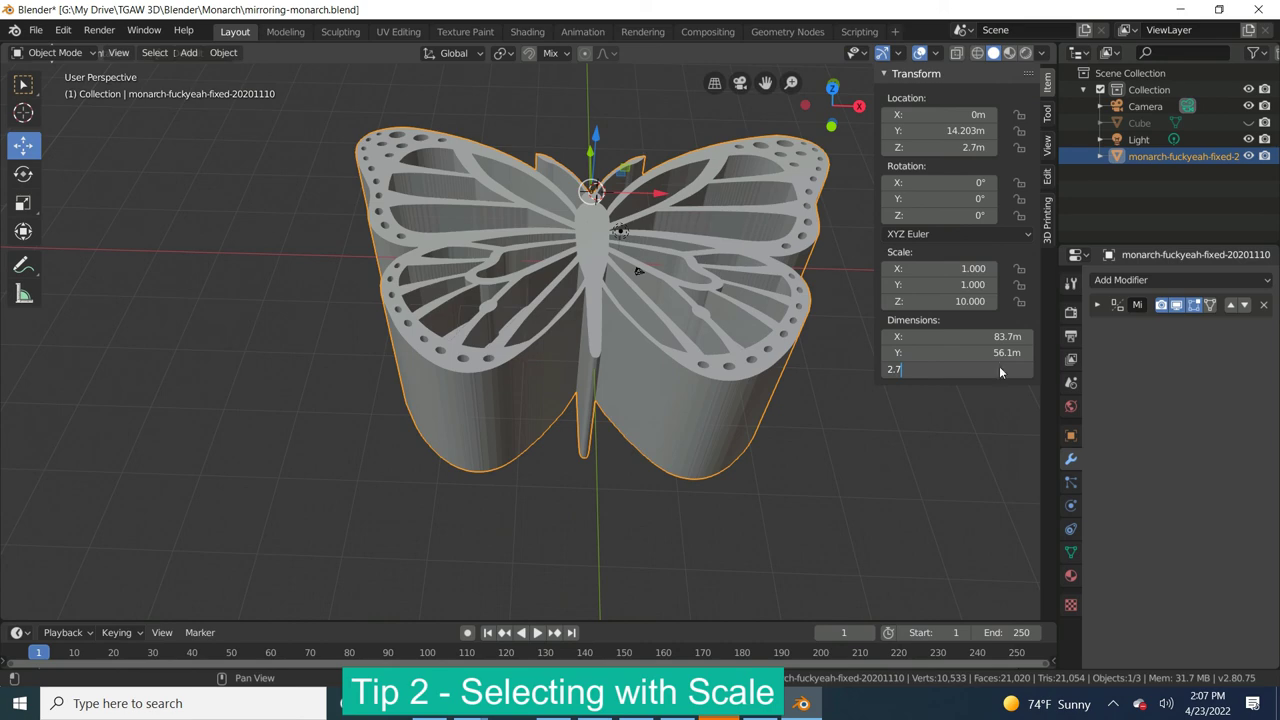
{"action": "type", "text": "2.7"}
{"action": "key", "text": "Return"}
{"action": "left_click", "coordinate": [45, 52]}
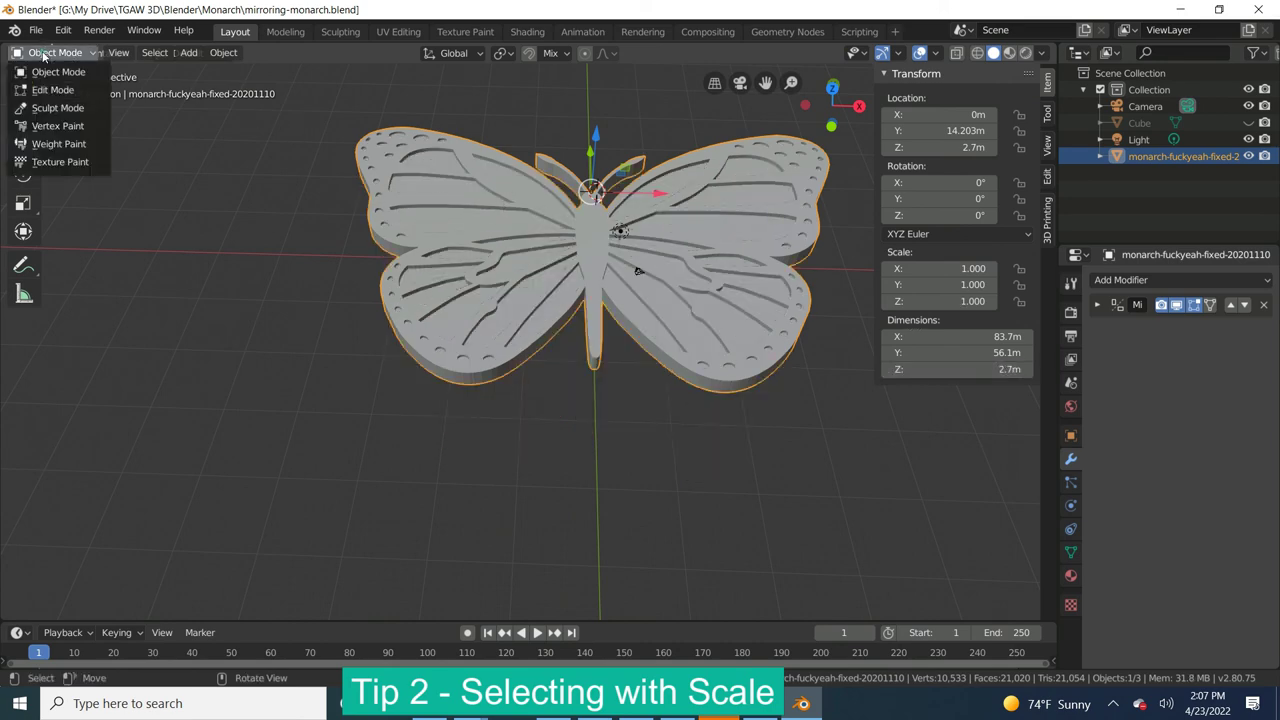
{"action": "left_click", "coordinate": [48, 86]}
With the Move tool, drag the selected left-half top vertices up the Z axis to a 2.1427m median
{"action": "mouse_move", "coordinate": [253, 240]}
{"action": "middle_mouse_down"}
{"action": "mouse_move", "coordinate": [249, 306]}
{"action": "mouse_move", "coordinate": [238, 246]}
{"action": "middle_mouse_up"}
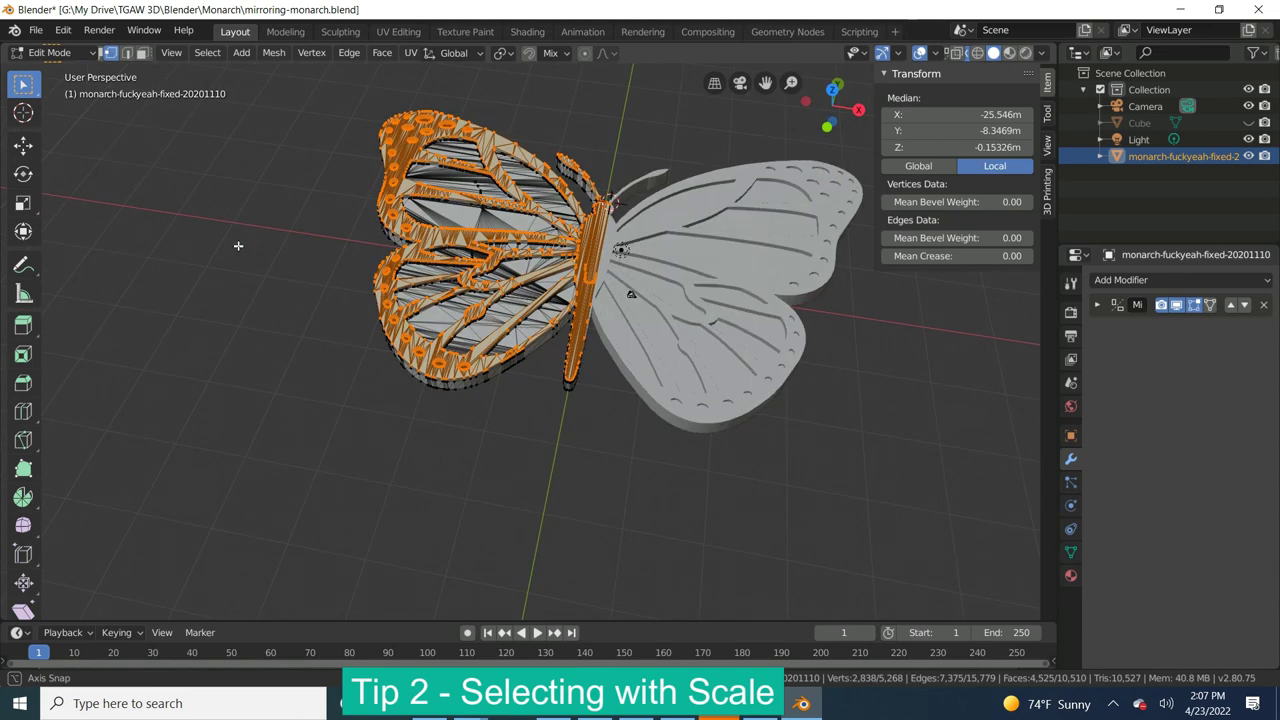
{"action": "left_click", "coordinate": [23, 145]}
{"action": "middle_click_drag", "start_coordinate": [615, 130], "coordinate": [600, 110]}
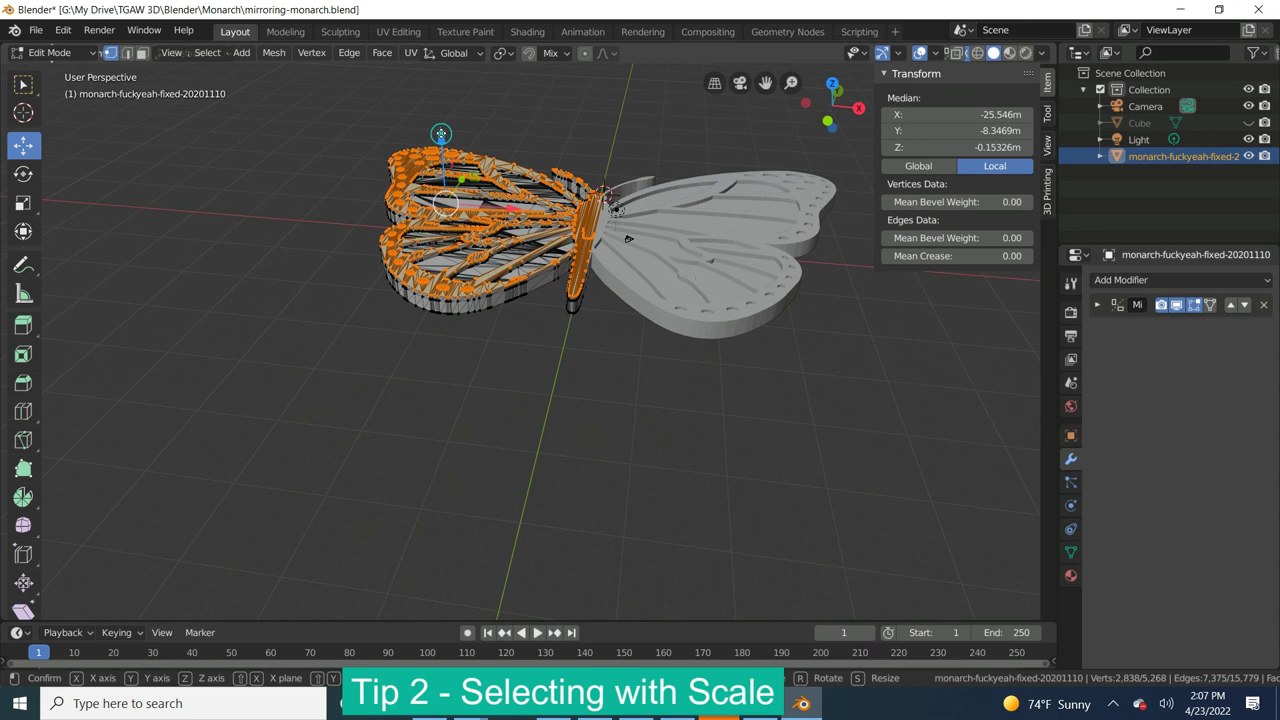
{"action": "left_click_drag", "start_coordinate": [440, 165], "coordinate": [418, 137]}
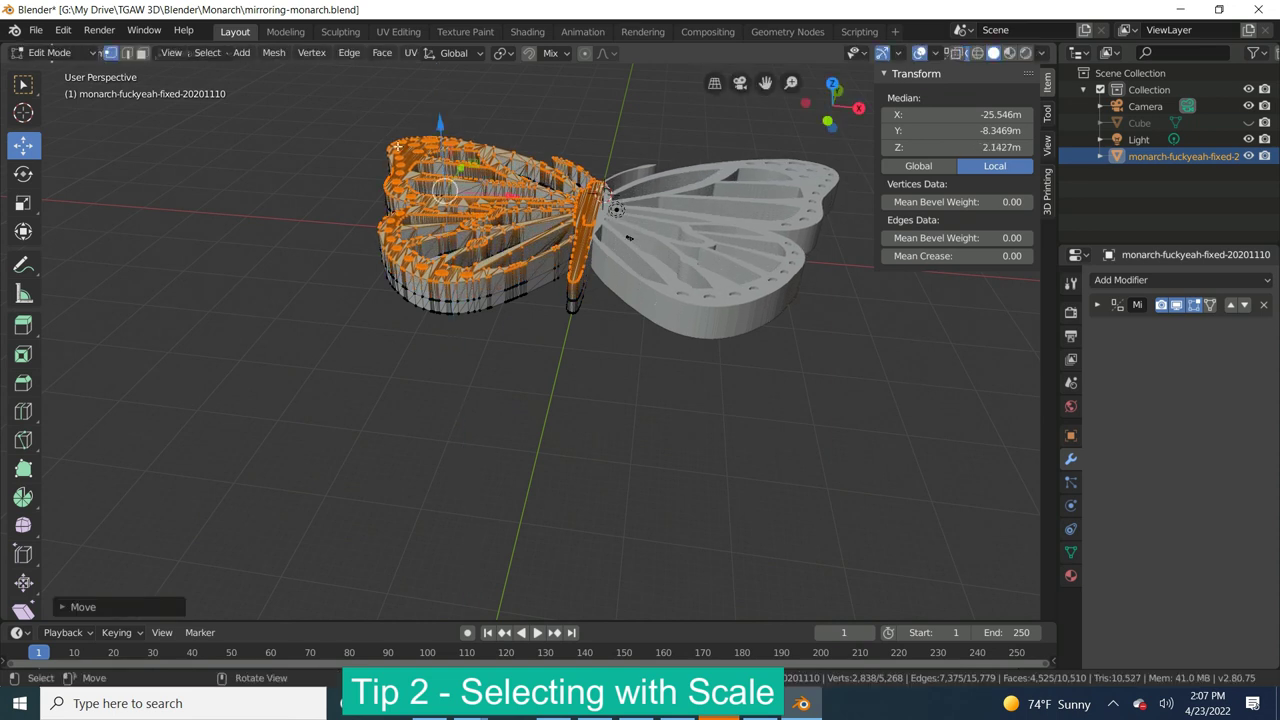